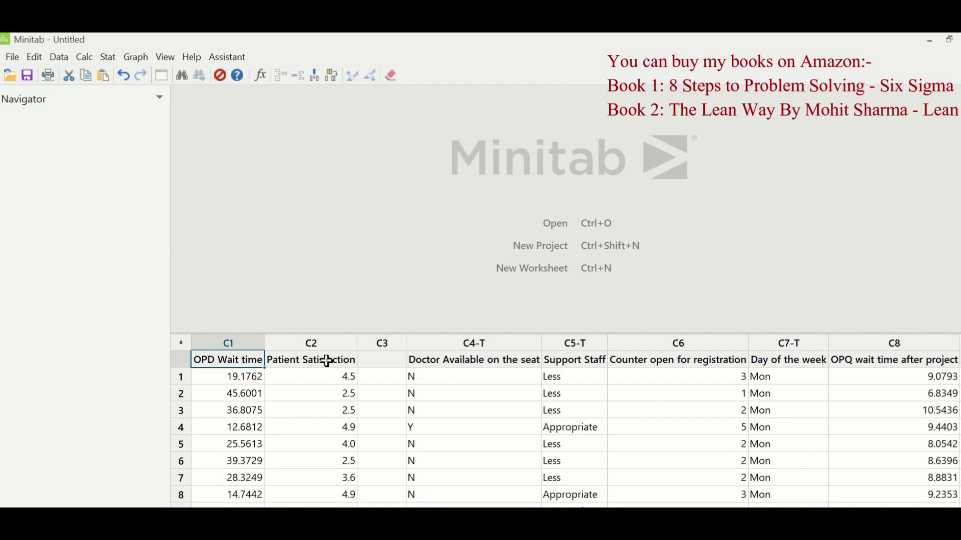
Create a linear fitted line plot with OPD Wait time as the response and Patient Satisfaction as the predictor
left_click(105, 63)
mouse_move(166, 91)
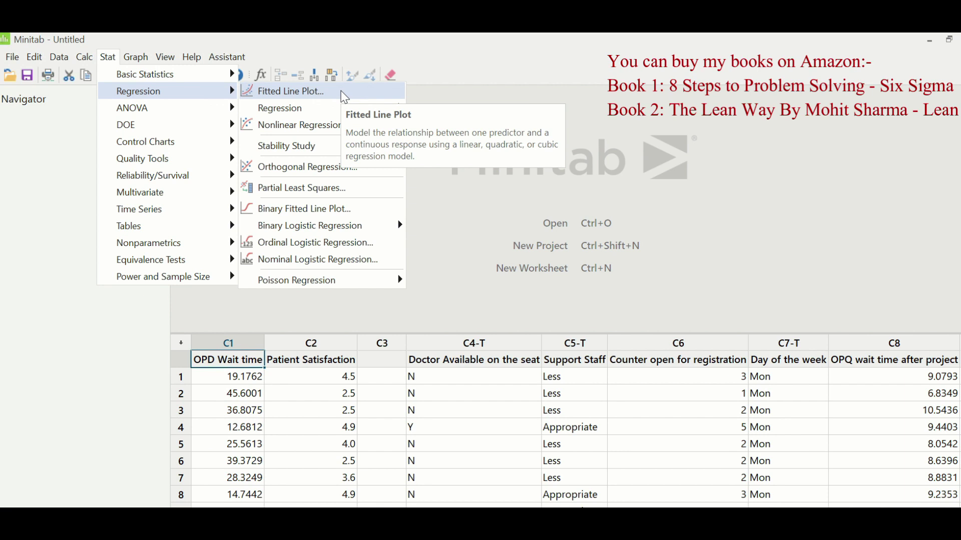
left_click(344, 93)
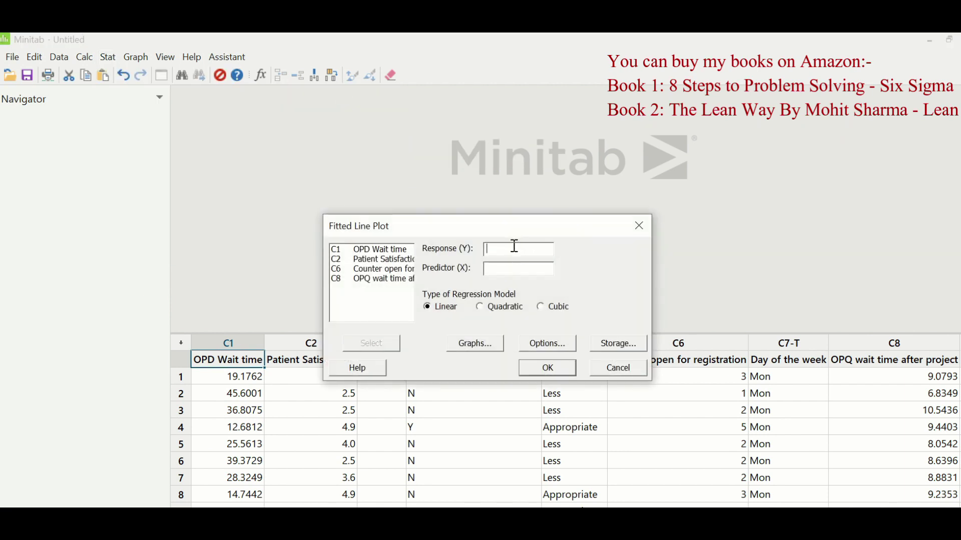
double_click(396, 250)
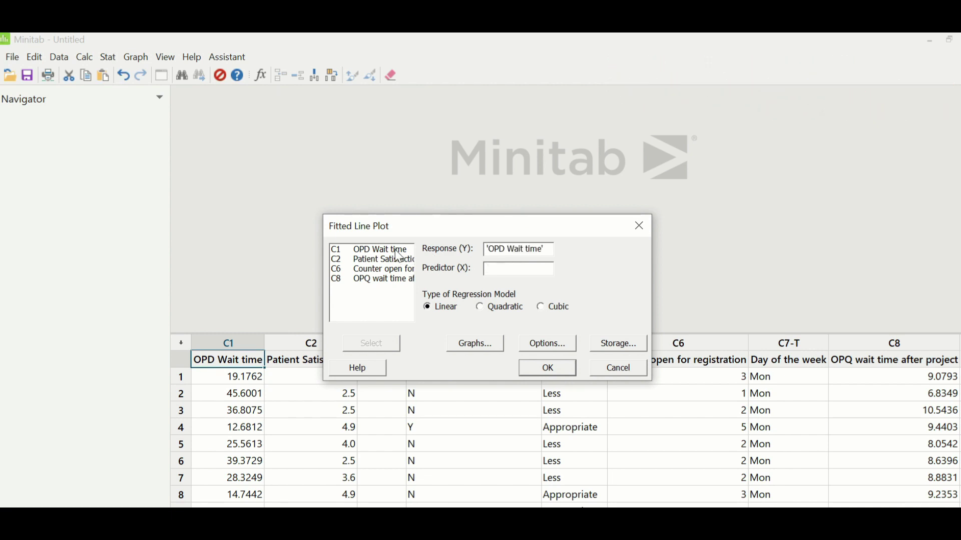
double_click(398, 259)
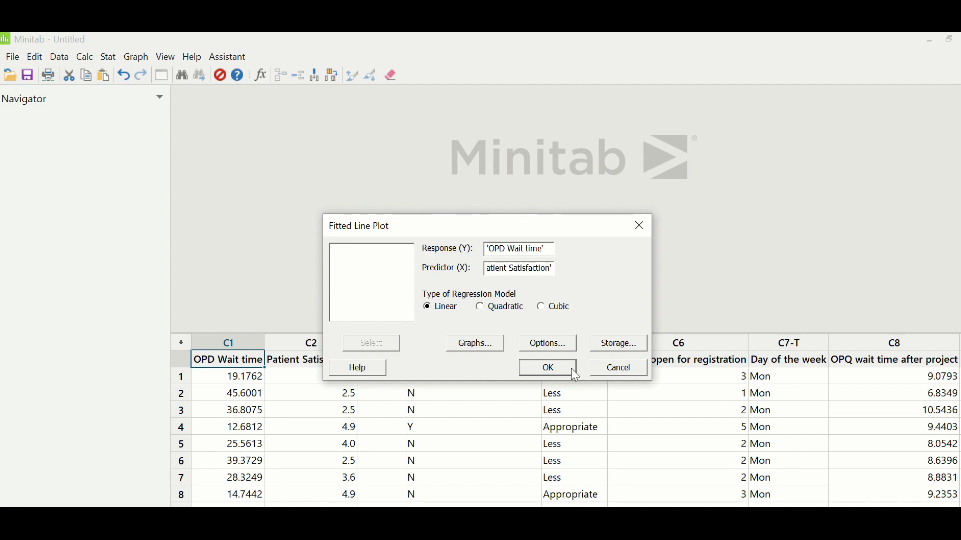
left_click(549, 369)
Open the fitted line plot in its enlarged editing view, examine the trend between wait time and satisfaction, and close it
scroll(951, 286, "down", 5)
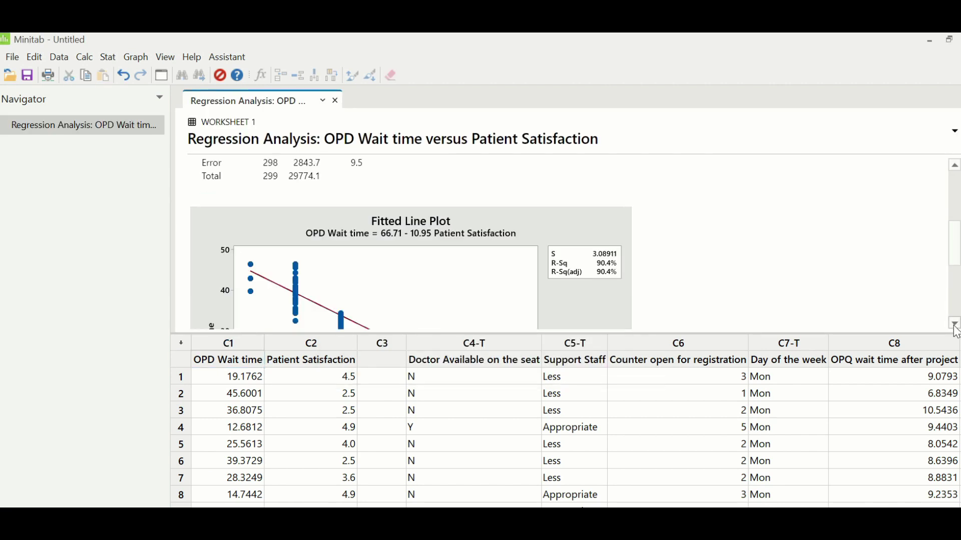
double_click(616, 271)
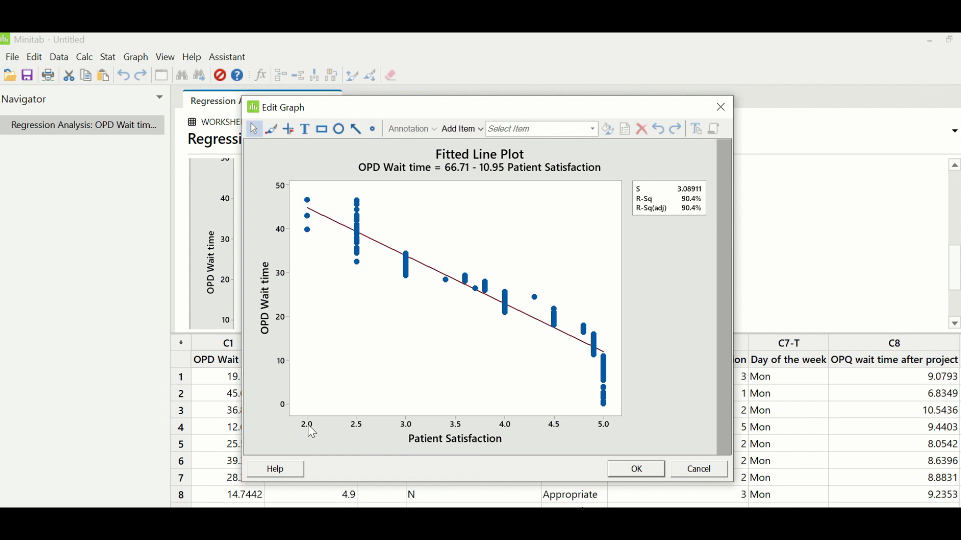
left_click(643, 471)
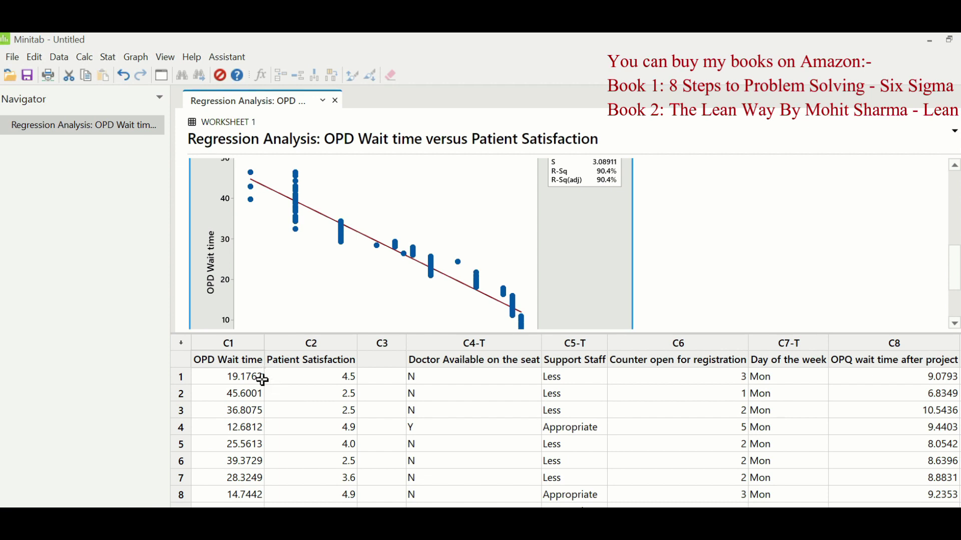
Generate a graphical summary of OPD Wait time and examine its normality test and descriptive statistics in the enlarged report
left_click(253, 361)
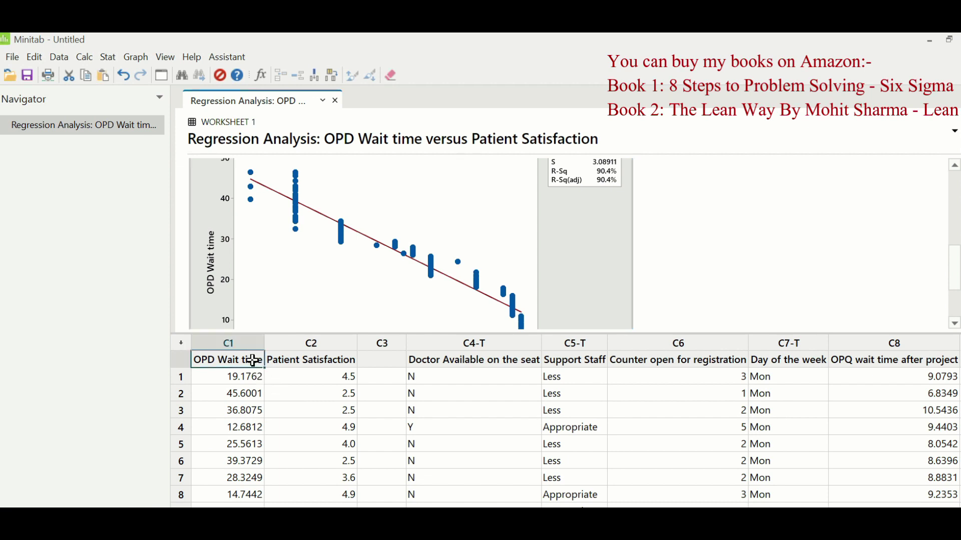
left_click(109, 57)
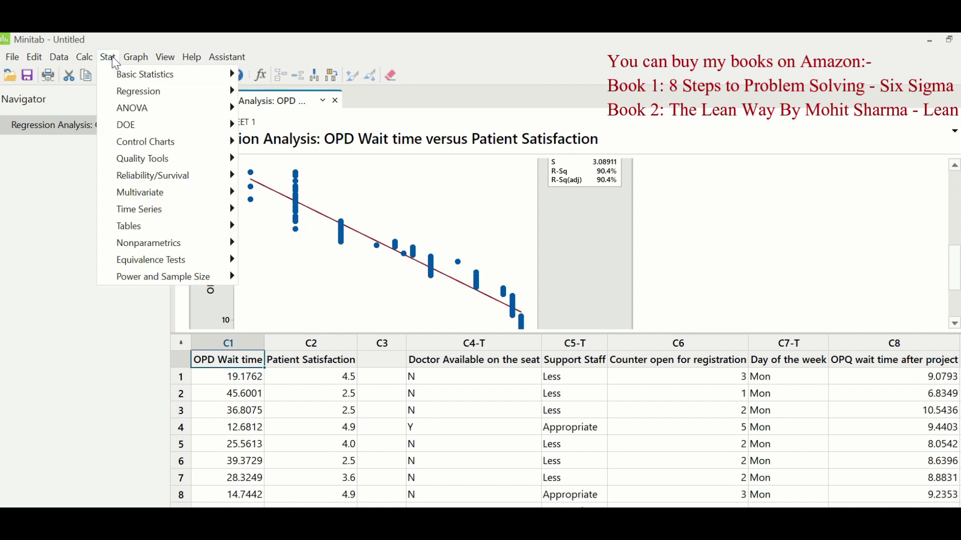
mouse_move(133, 75)
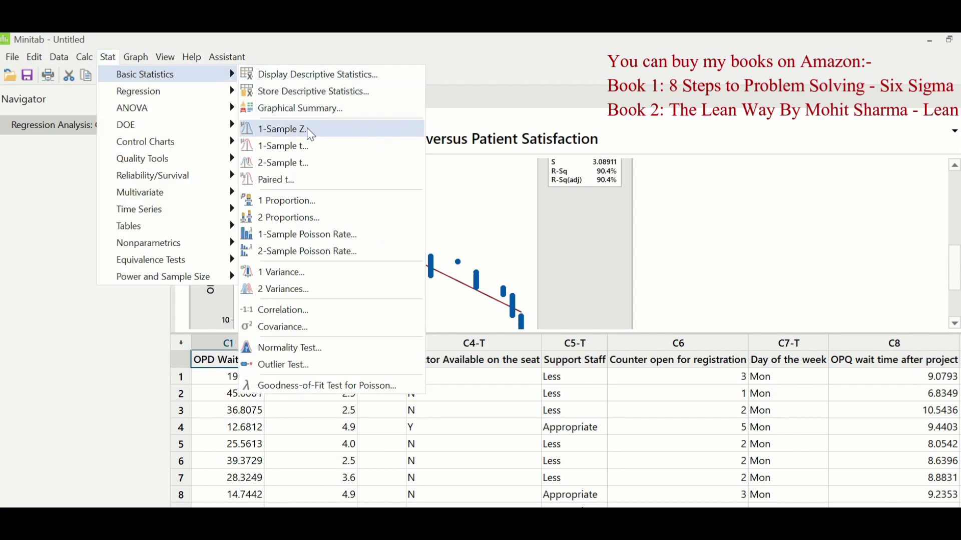
left_click(350, 117)
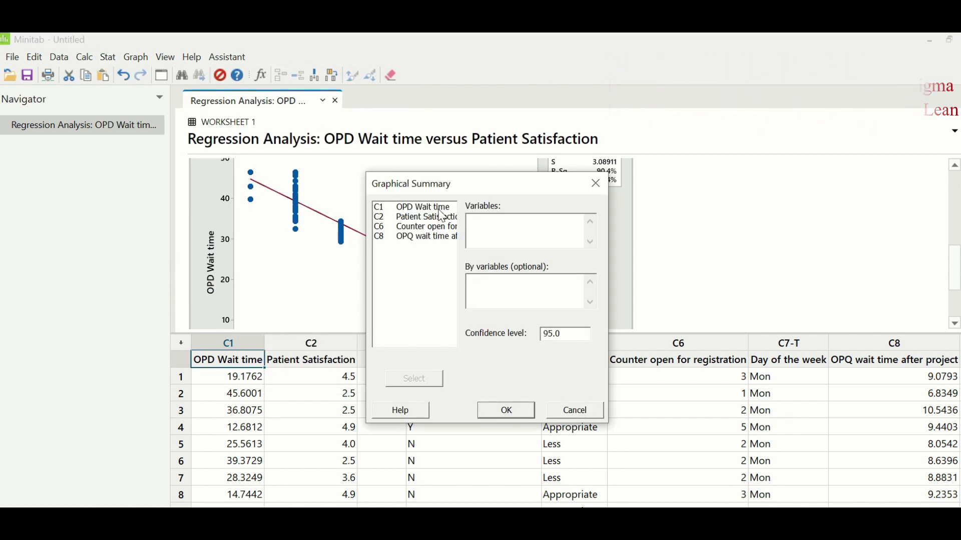
double_click(438, 208)
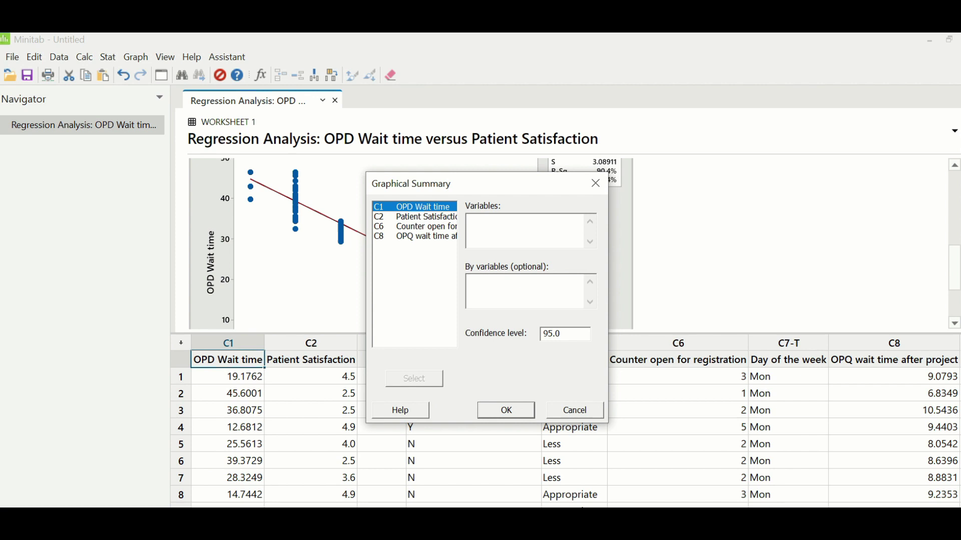
left_click(524, 414)
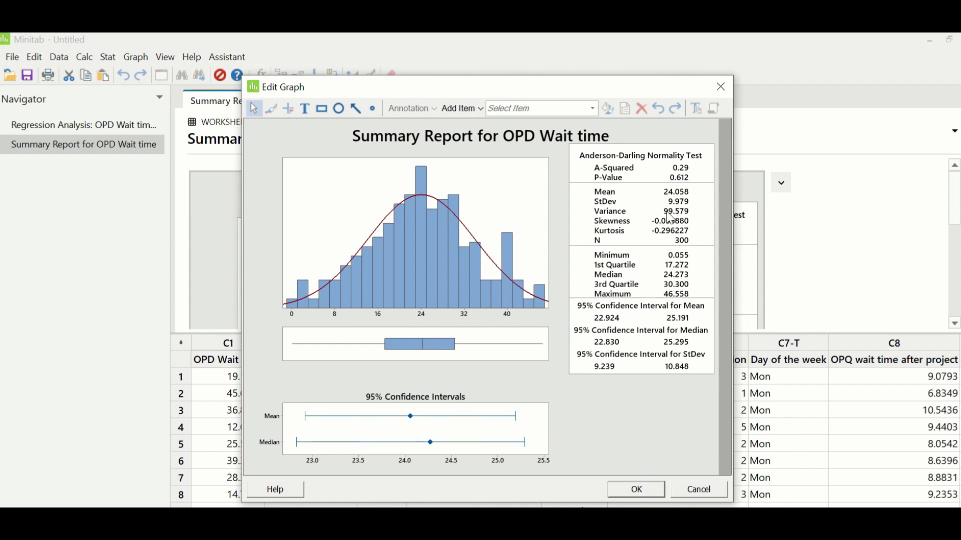
left_click(635, 490)
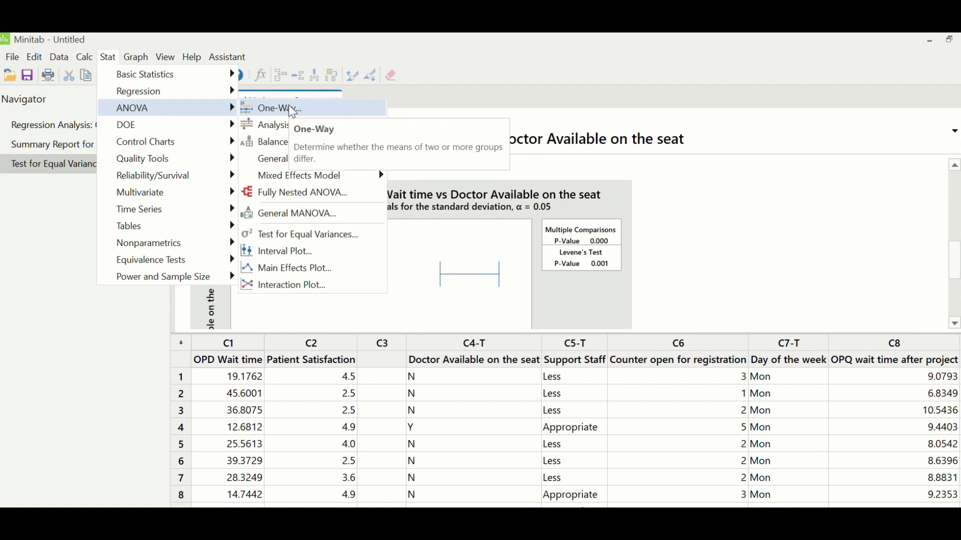
Run a one-way ANOVA of OPD Wait time by Doctor Available on the seat and review its P-value and group means
left_click(292, 108)
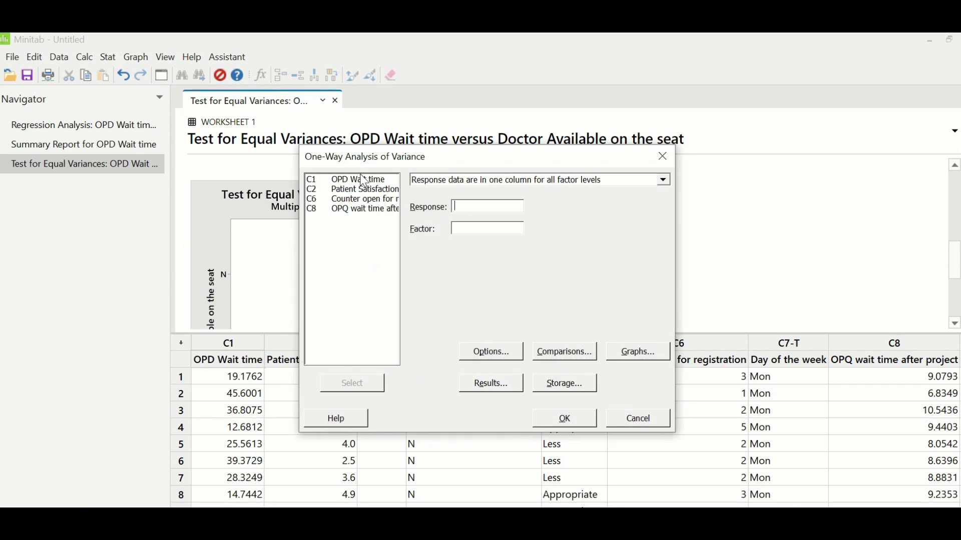
double_click(365, 183)
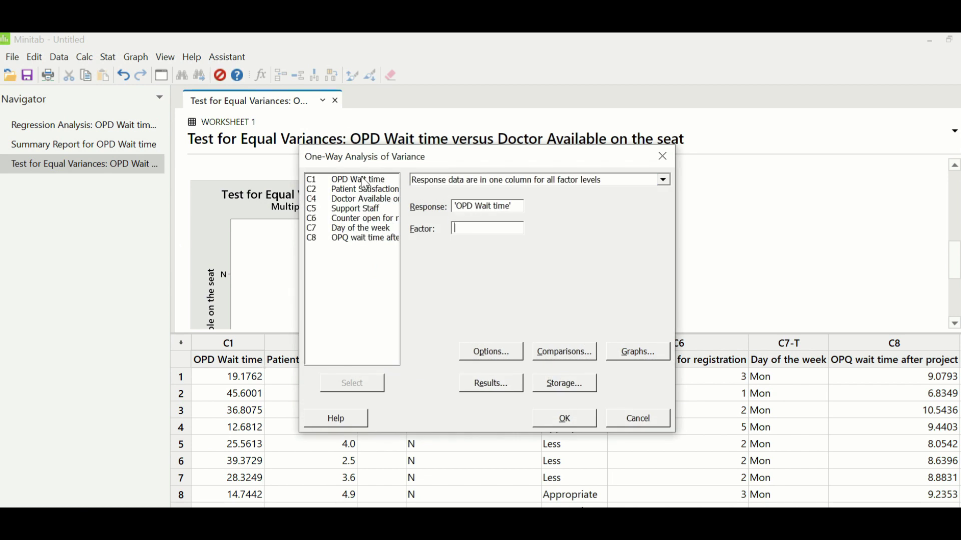
double_click(384, 202)
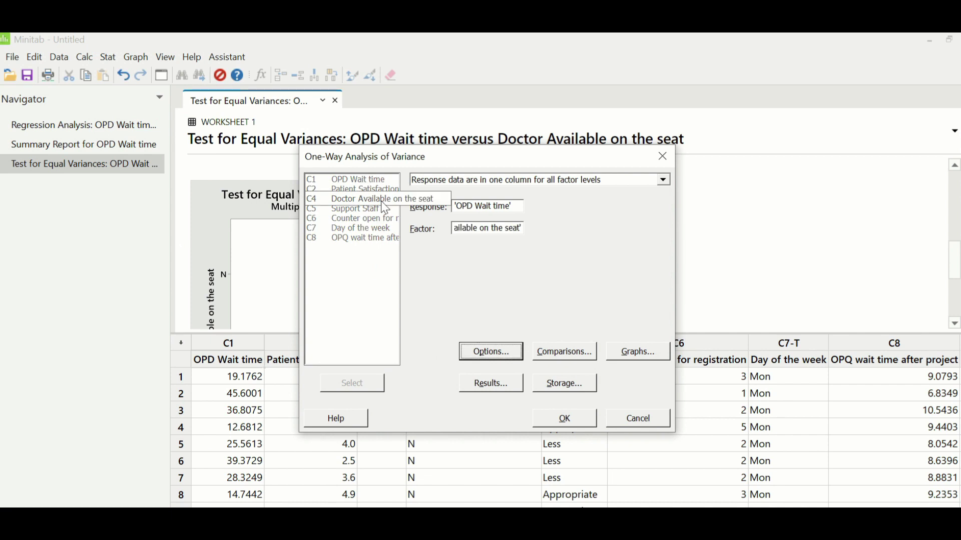
left_click(565, 423)
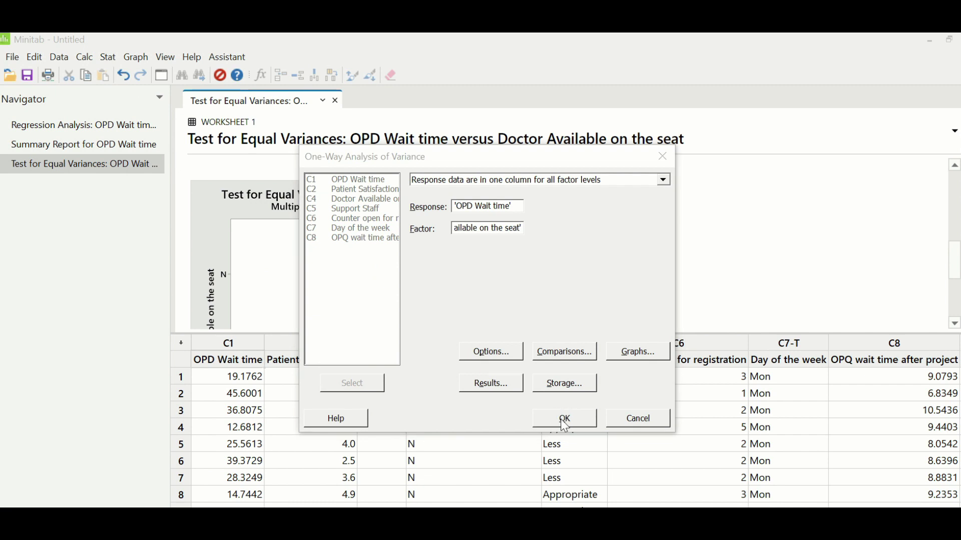
scroll(492, 283, "down", 5)
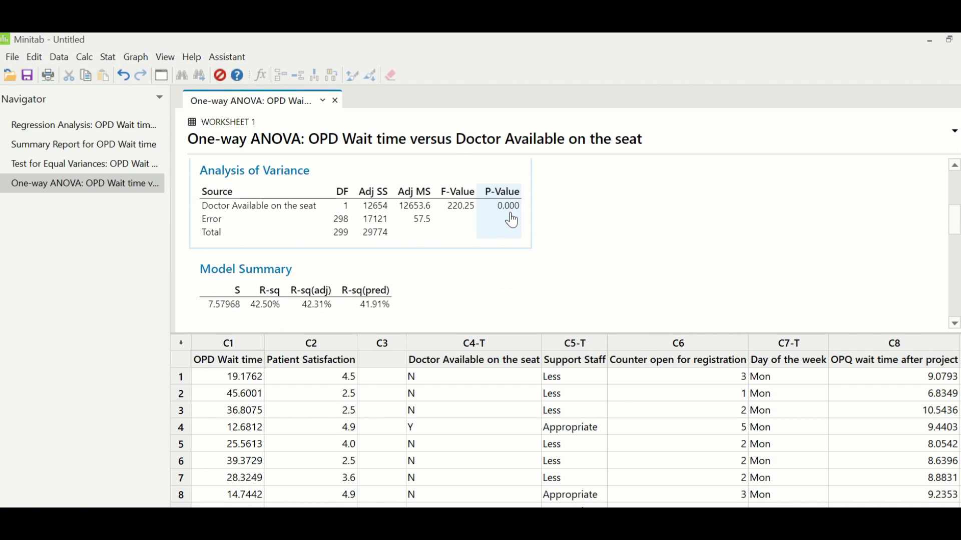
scroll(512, 221, "down", 5)
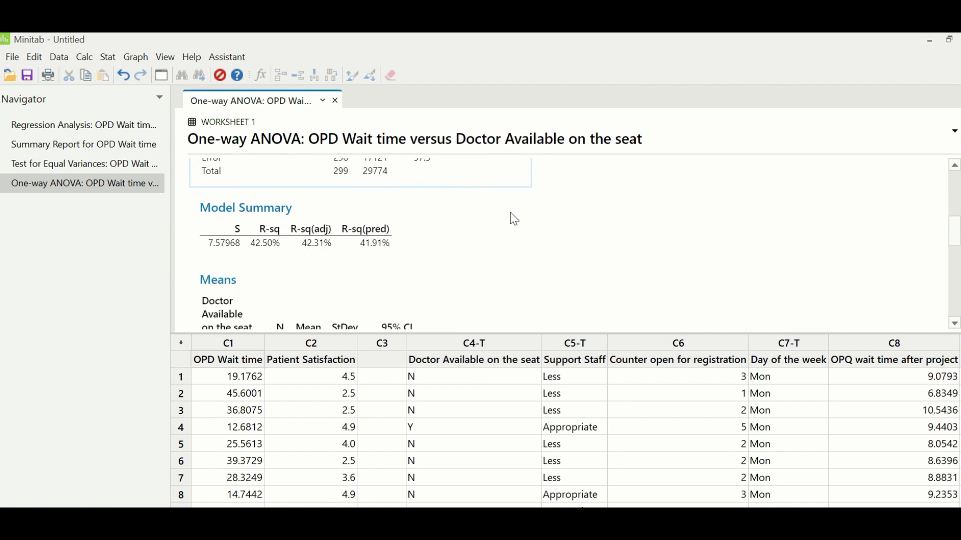
scroll(516, 219, "down", 1)
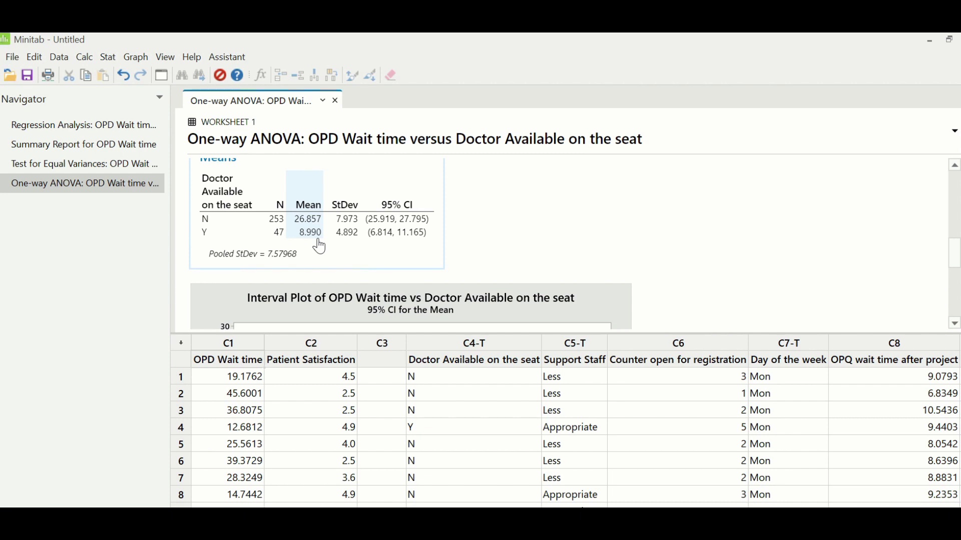
Run a one-way ANOVA of OPD Wait time with Support Staff as the factor and review its P-value and group means
left_click(571, 363)
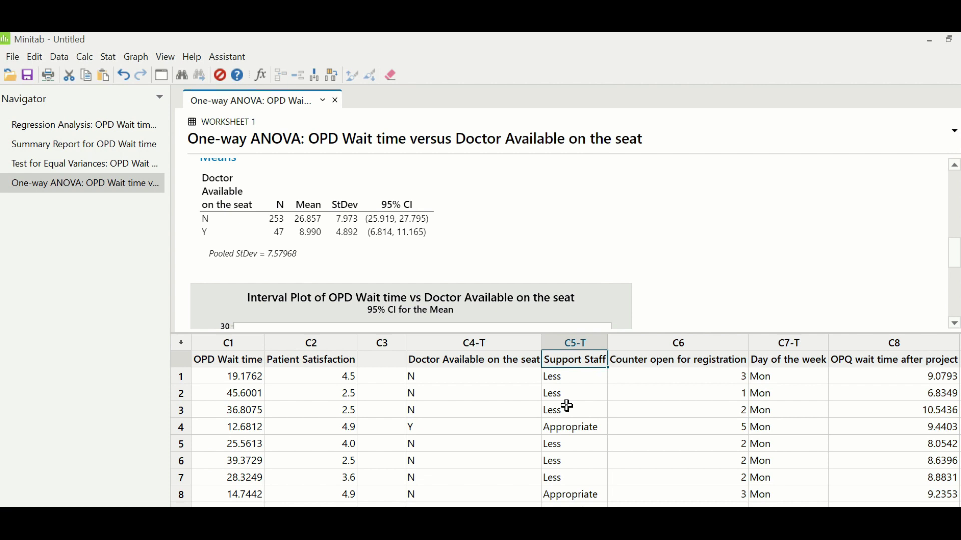
left_click(588, 367)
left_click(113, 58)
mouse_move(165, 108)
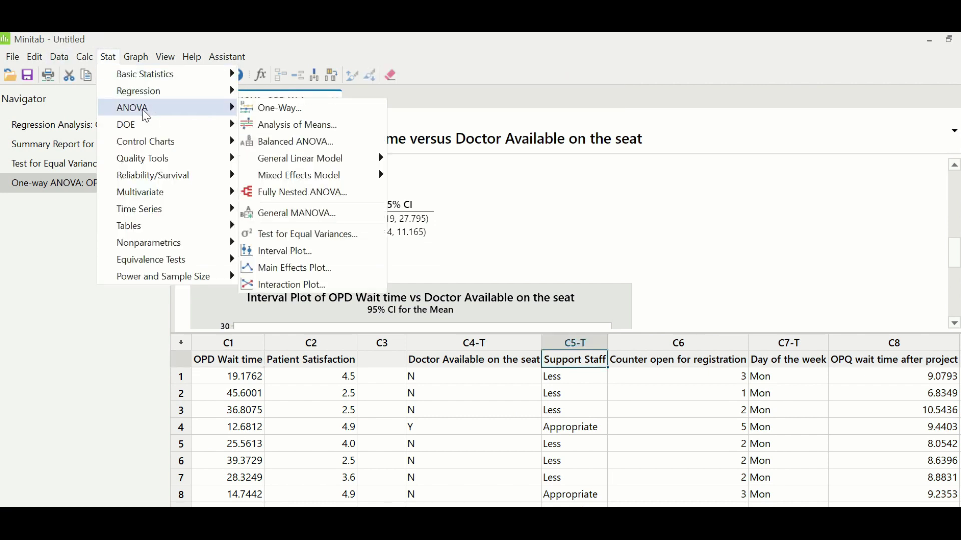
left_click(344, 109)
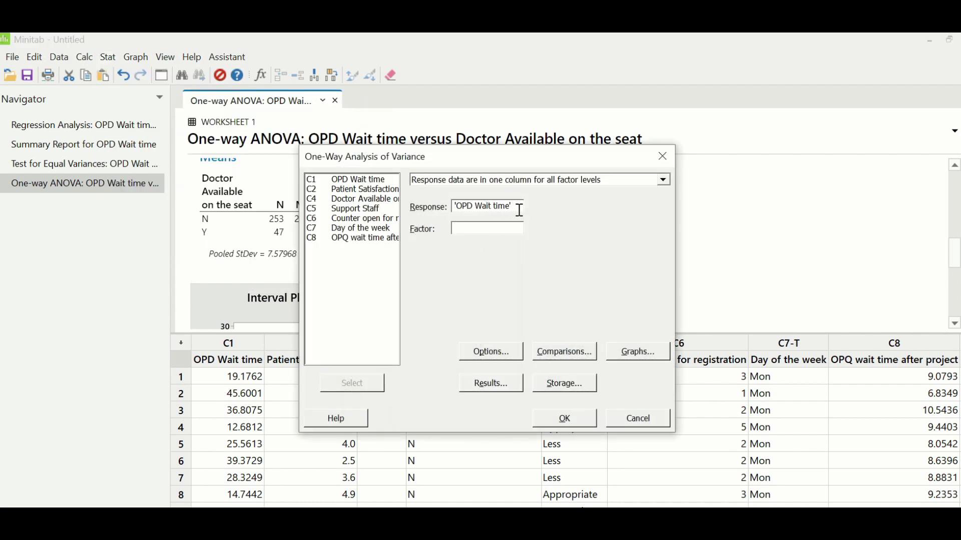
double_click(373, 210)
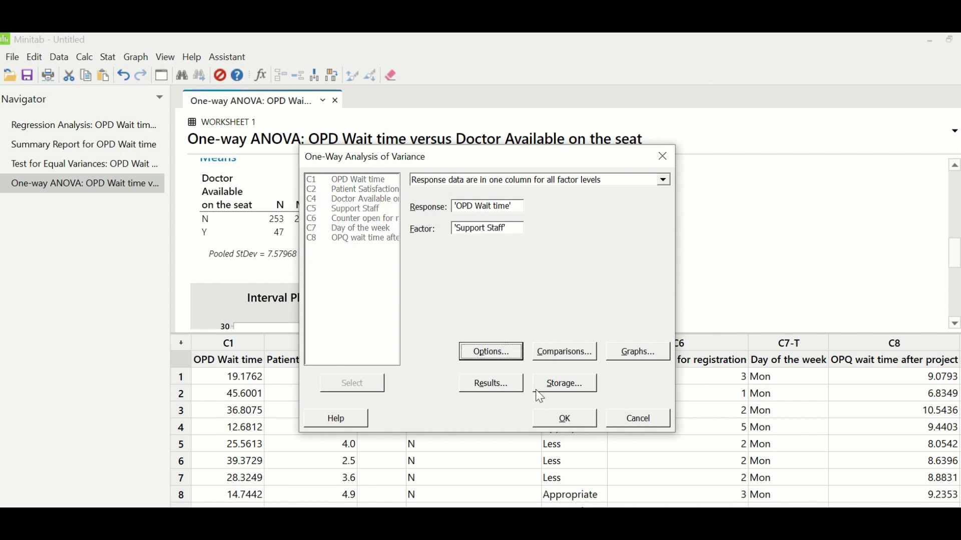
left_click(566, 419)
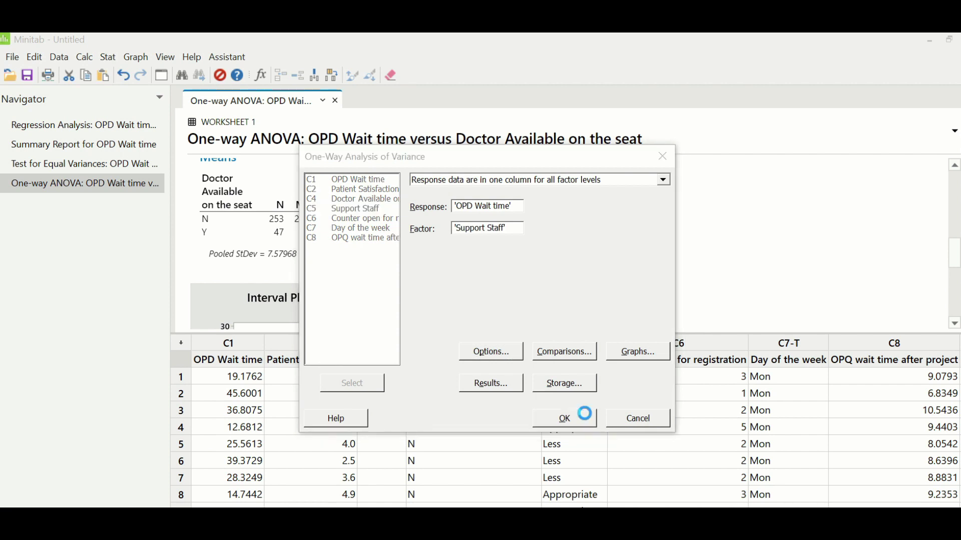
scroll(646, 286, "down", 3)
scroll(645, 286, "down", 3)
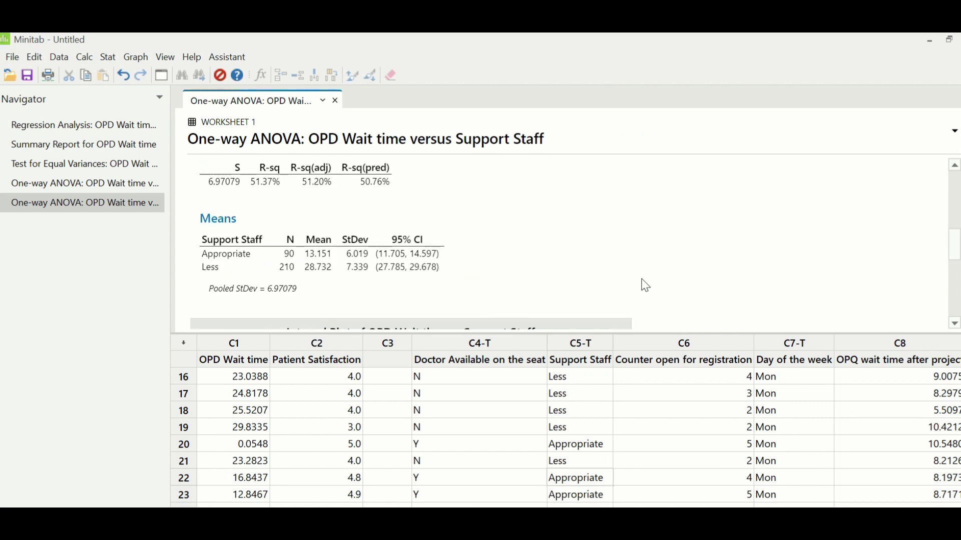
scroll(641, 283, "up", 2)
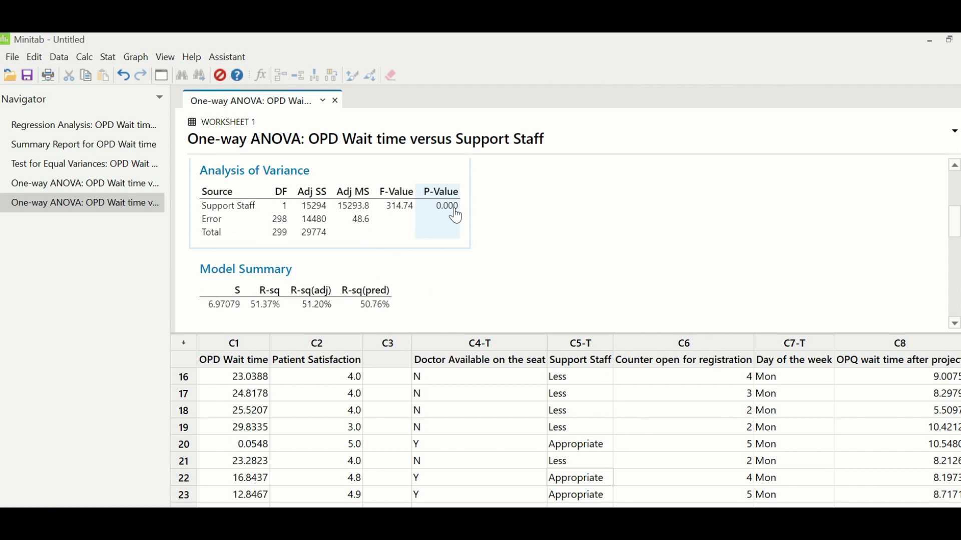
scroll(474, 260, "down", 3)
scroll(242, 304, "up", 1)
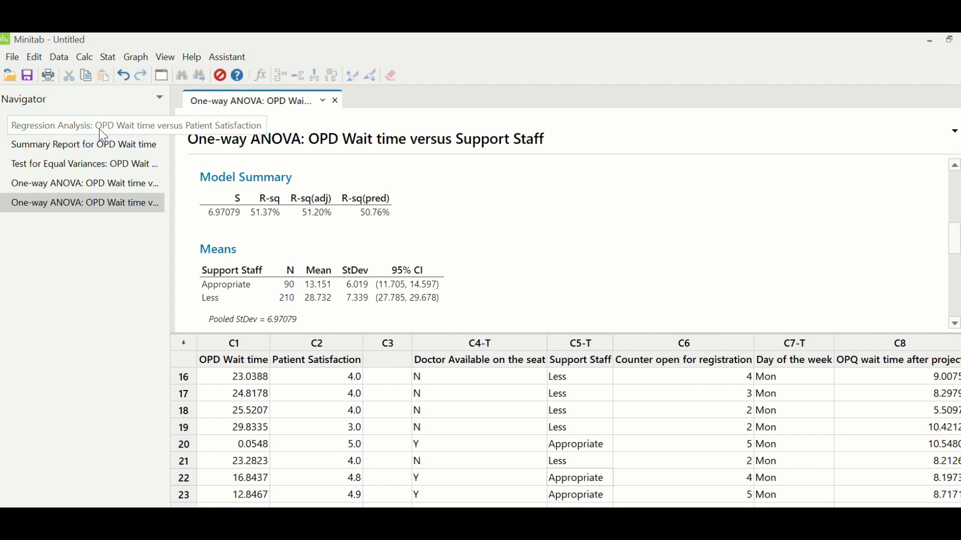
Run a one-way ANOVA of OPD Wait time, replacing the factor with Counter open for registration, and review the analysis of variance table
left_click(109, 58)
mouse_move(140, 109)
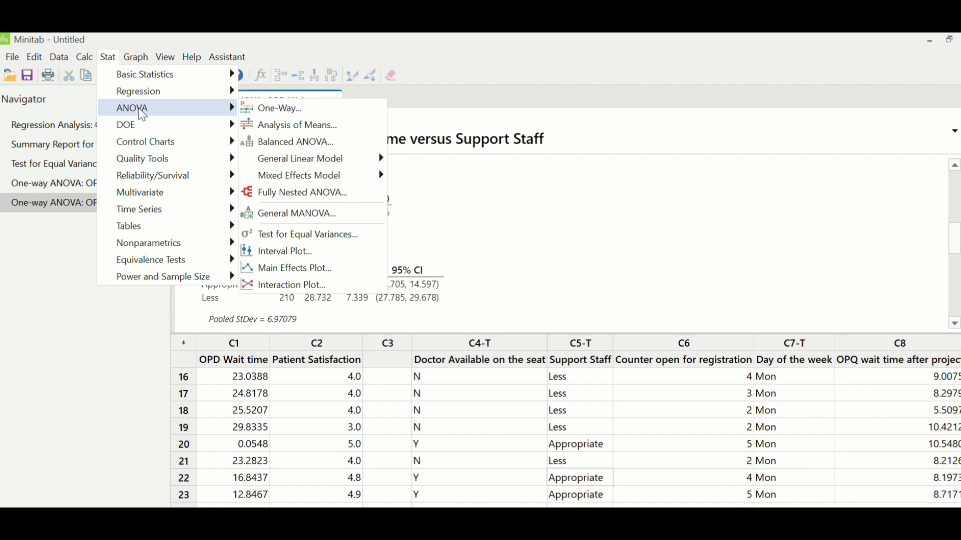
left_click(304, 108)
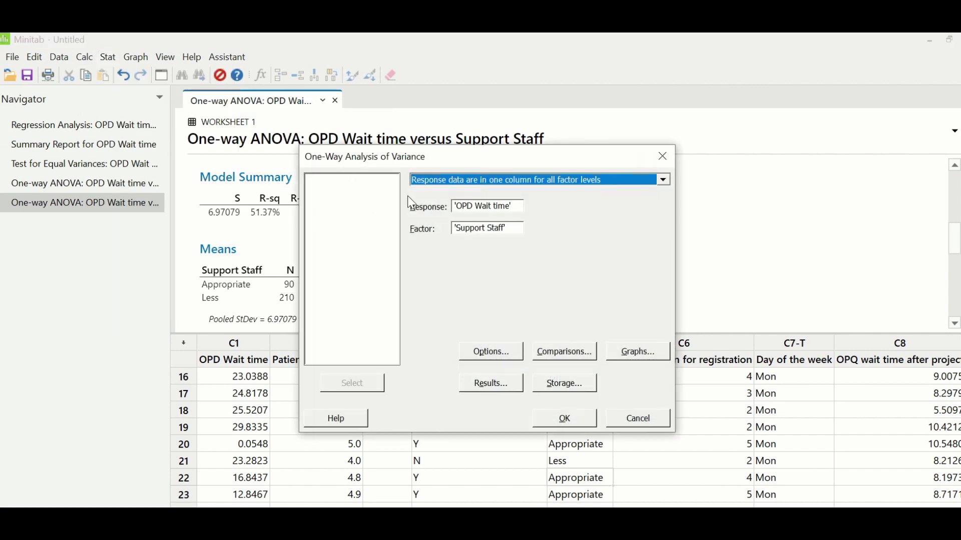
left_click(515, 228)
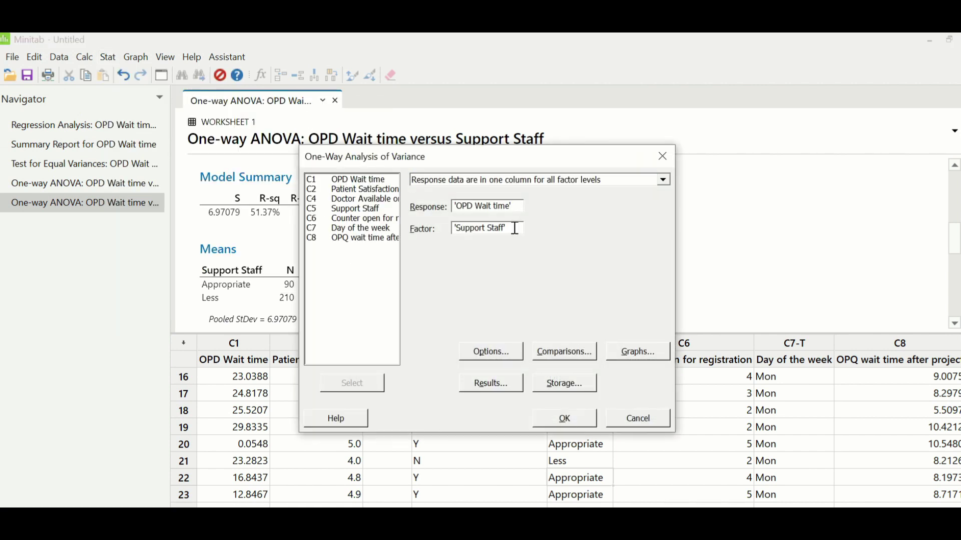
key("BackSpace")
key("BackSpace")
key("BackSpace")
key("BackSpace")
key("BackSpace")
key("BackSpace")
key("BackSpace")
key("BackSpace")
key("BackSpace")
key("BackSpace")
key("BackSpace")
key("BackSpace")
key("BackSpace")
double_click(376, 221)
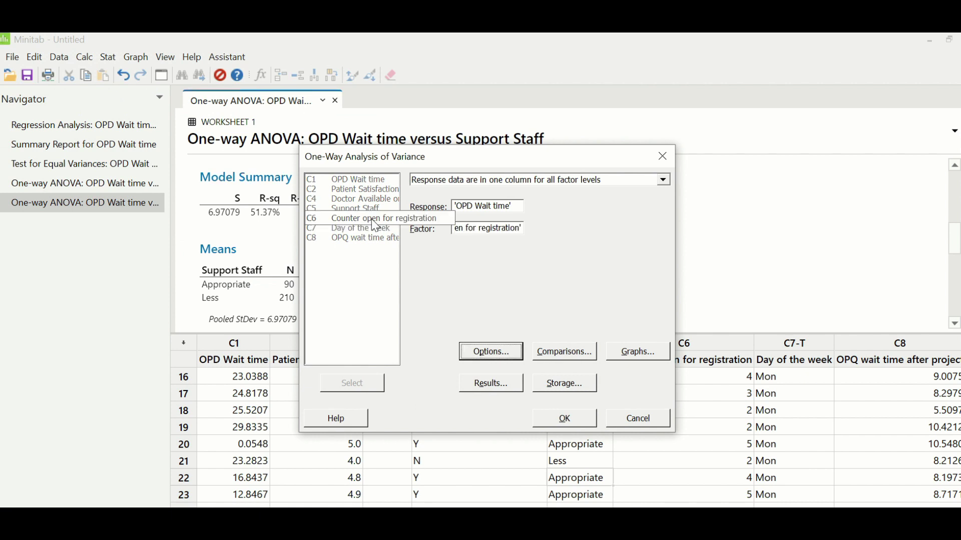
left_click(562, 419)
scroll(657, 296, "down", 5)
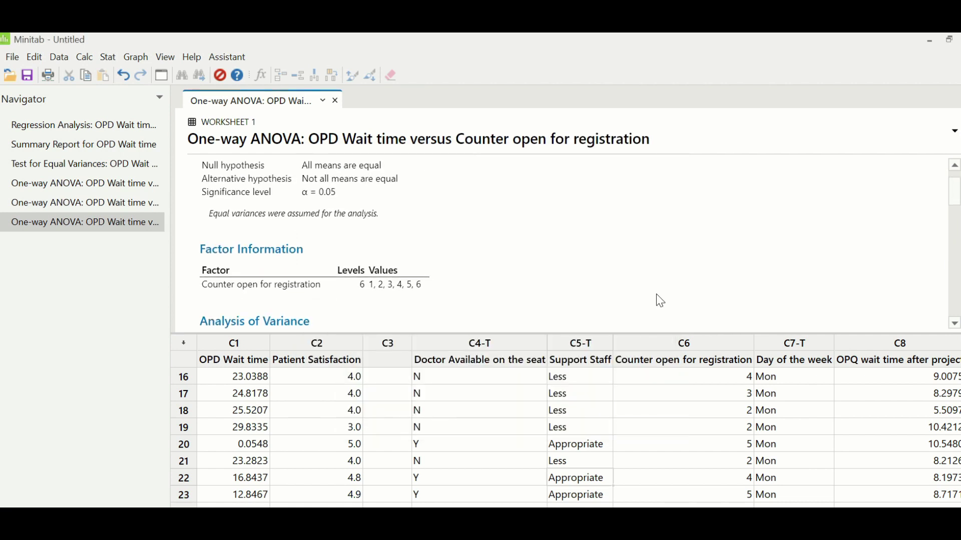
scroll(657, 295, "up", 2)
scroll(657, 295, "up", 1)
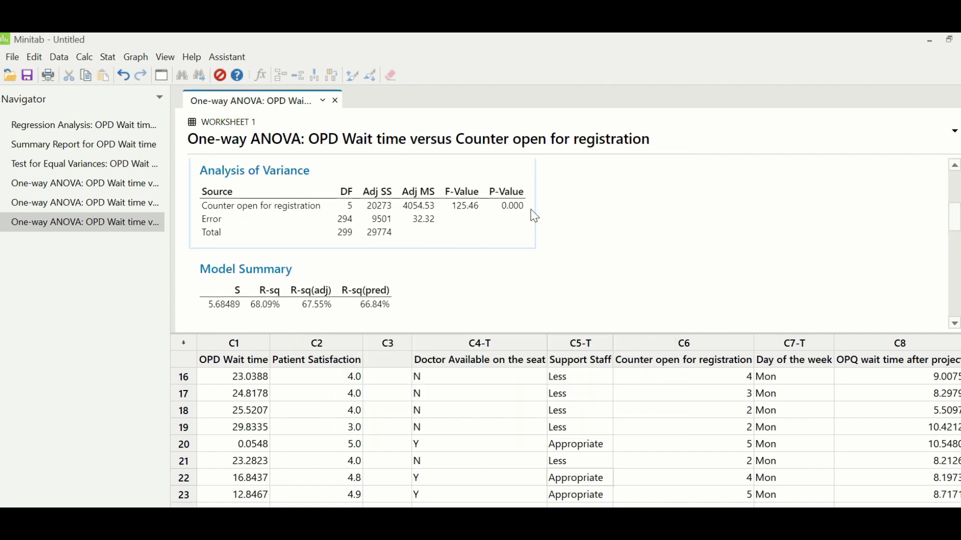
Review the group means in the one-way ANOVA of OPD Wait time versus Counter open for registration
scroll(523, 213, "down", 4)
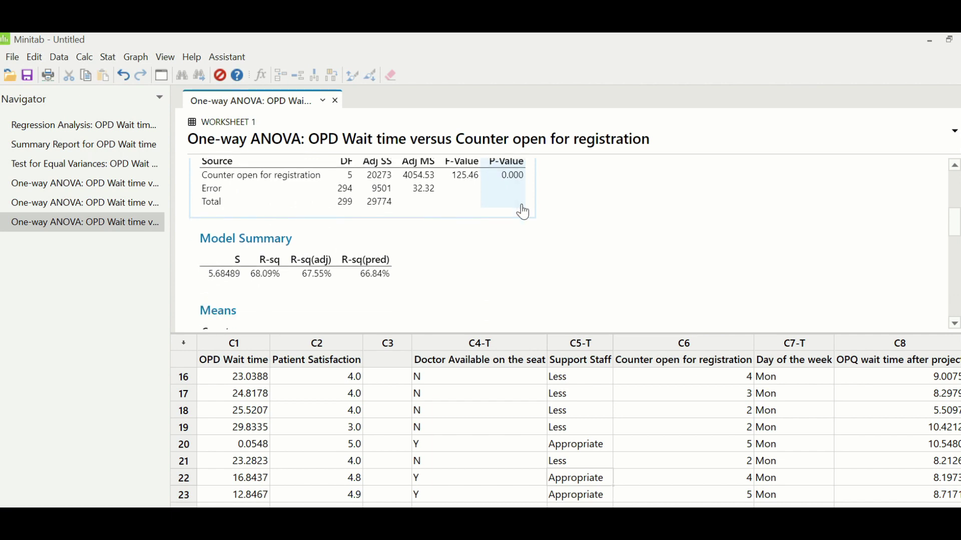
scroll(521, 204, "down", 2)
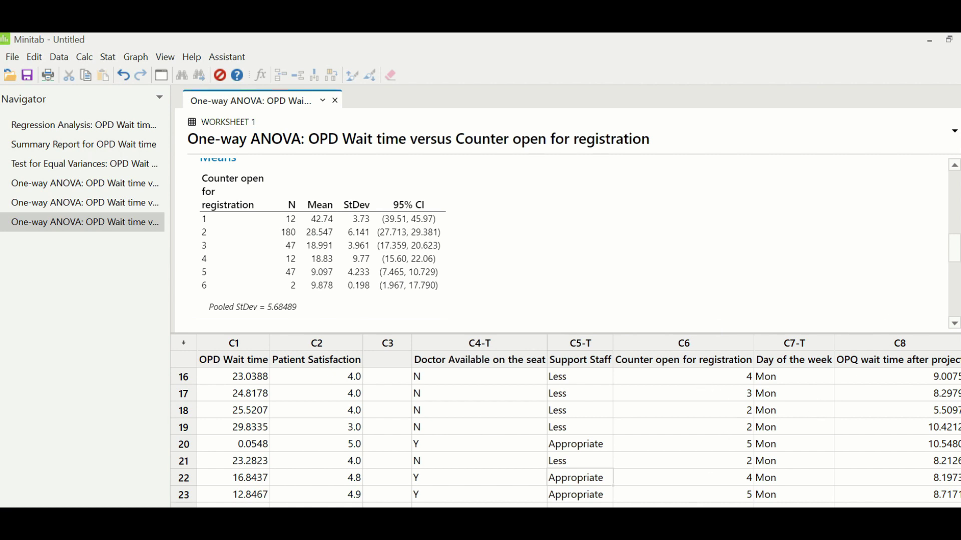
Run a one-way ANOVA of OPD Wait time with Day of the week as the factor and review its P-value and group means
left_click(579, 478)
scroll(566, 430, "right", 1)
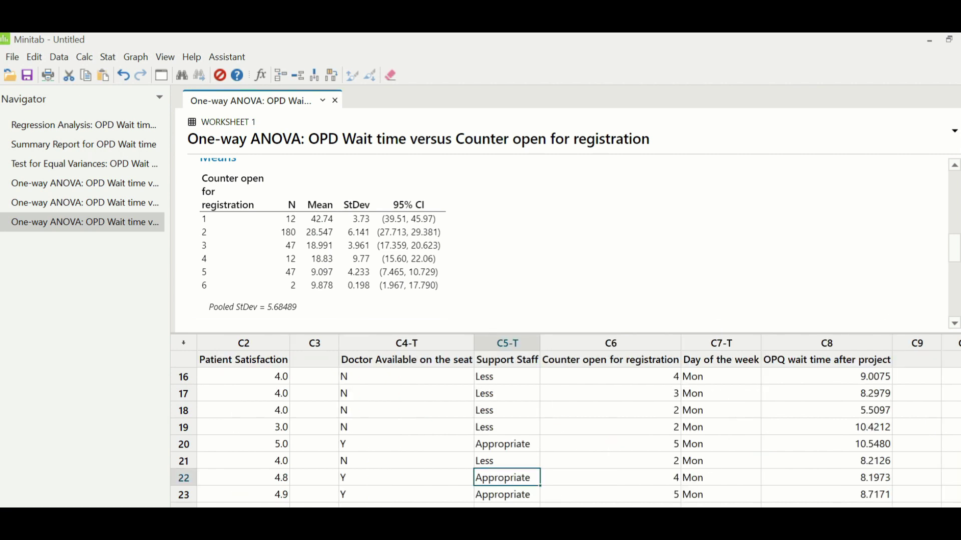
left_click(729, 362)
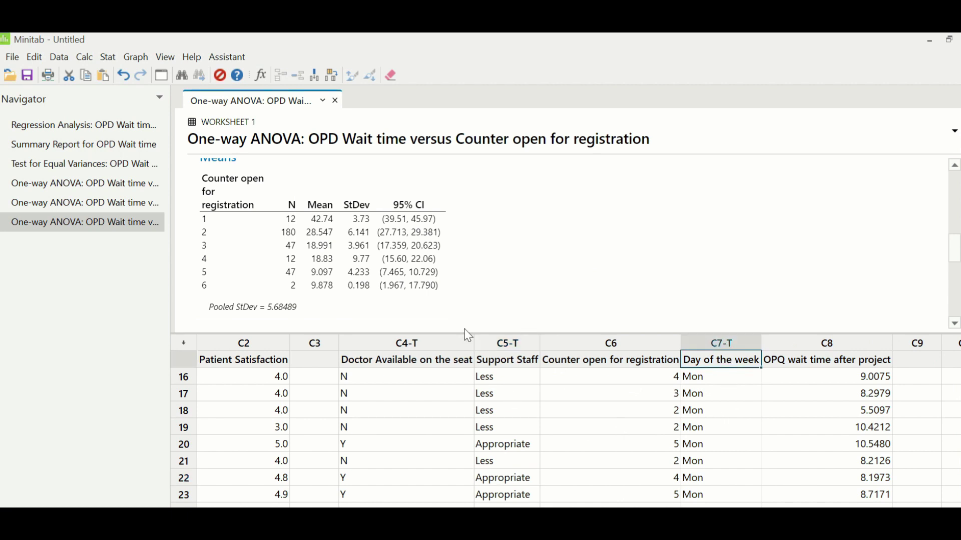
left_click(109, 57)
mouse_move(165, 108)
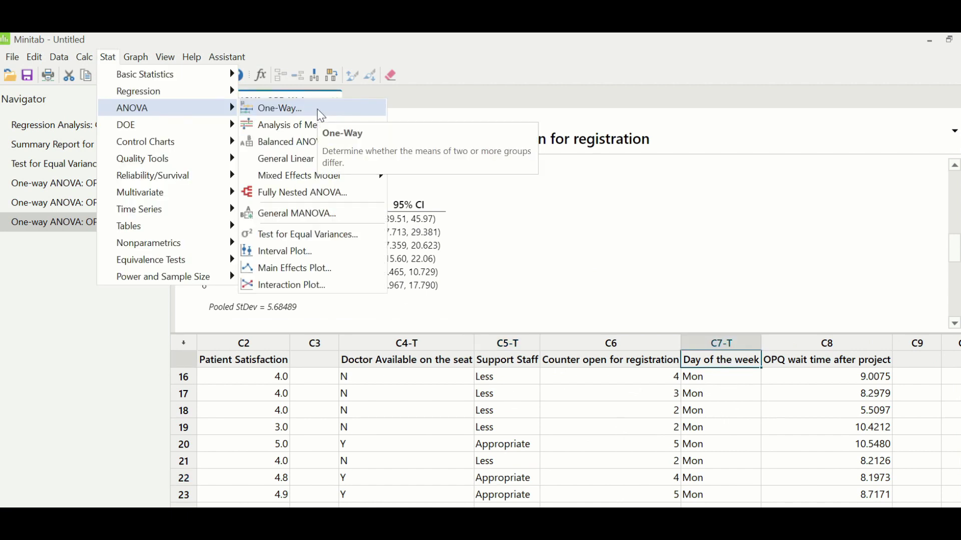
left_click(321, 111)
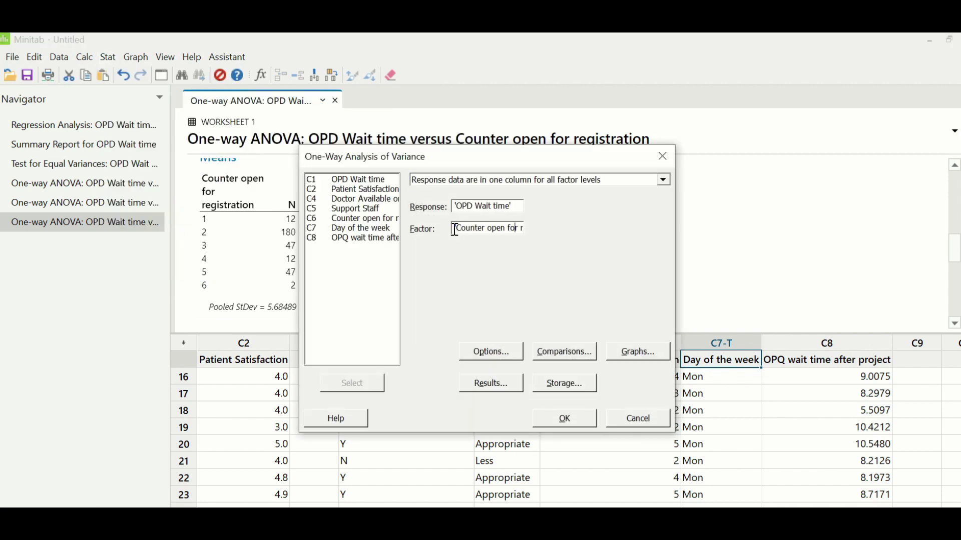
left_click_drag(455, 230, 564, 242)
key("Delete")
double_click(368, 229)
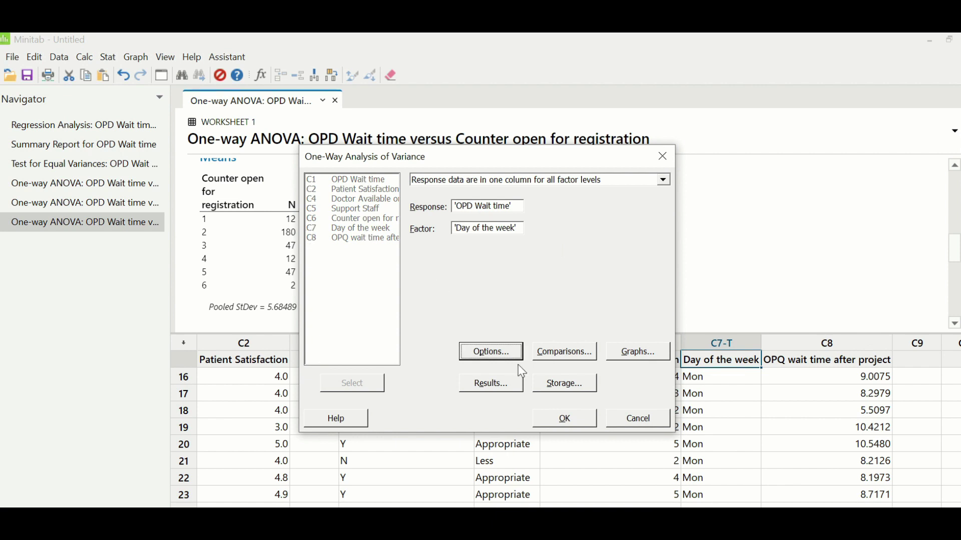
left_click(573, 425)
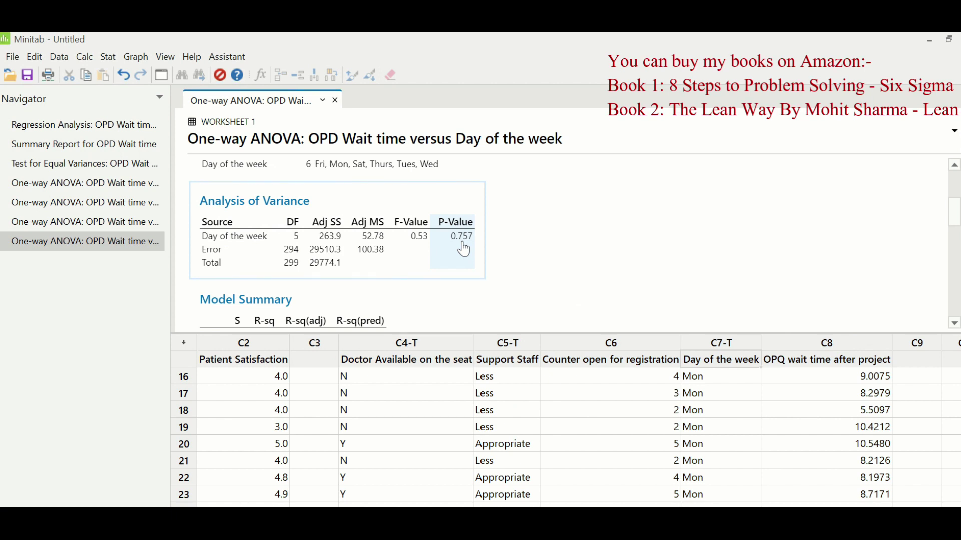
scroll(465, 250, "down", 5)
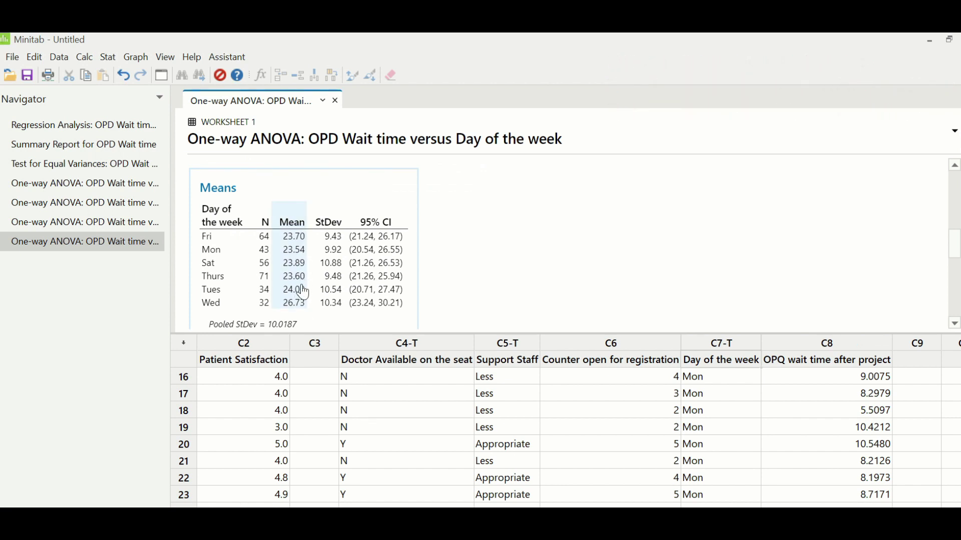
scroll(256, 367, "left", 1)
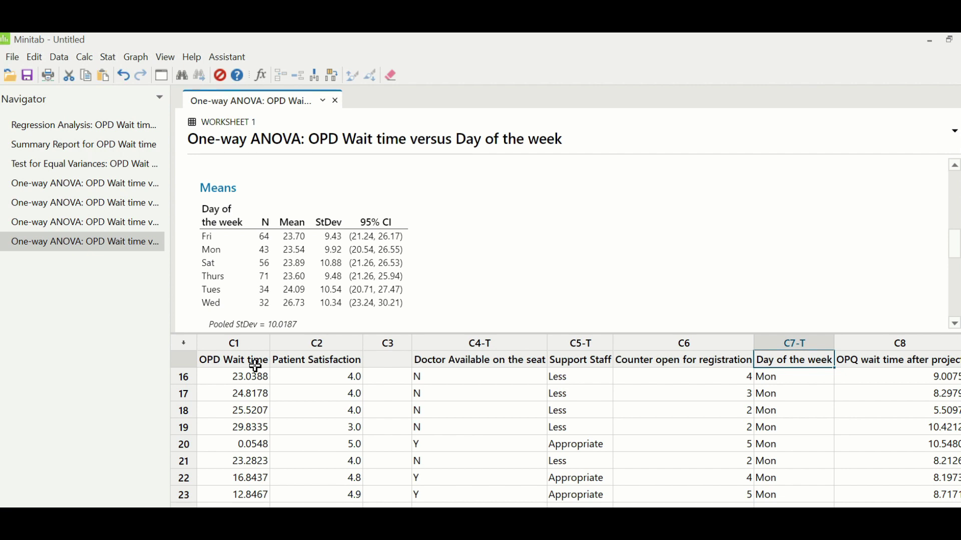
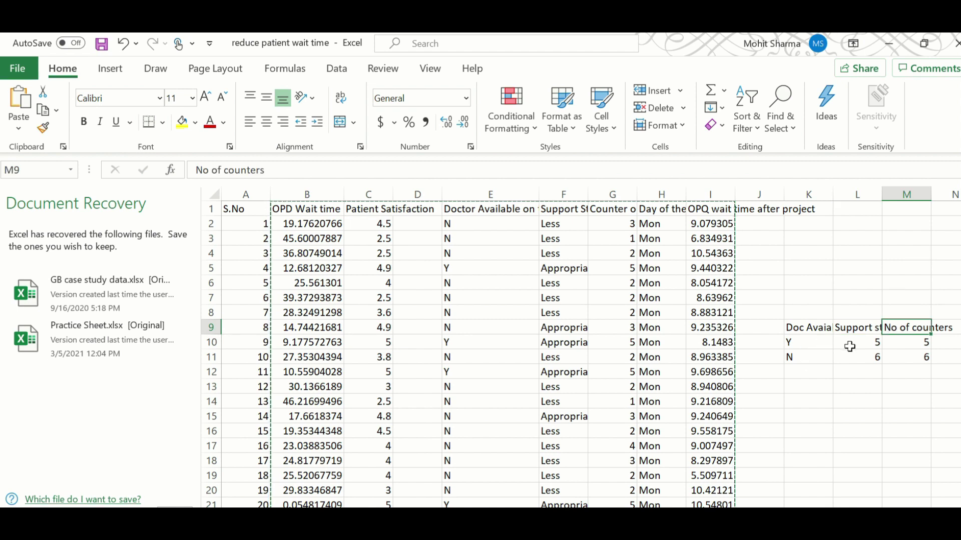
Switch to the reduce patient wait time workbook in Excel and review the factor levels for doctor availability, support staff and number of counters
left_click(820, 342)
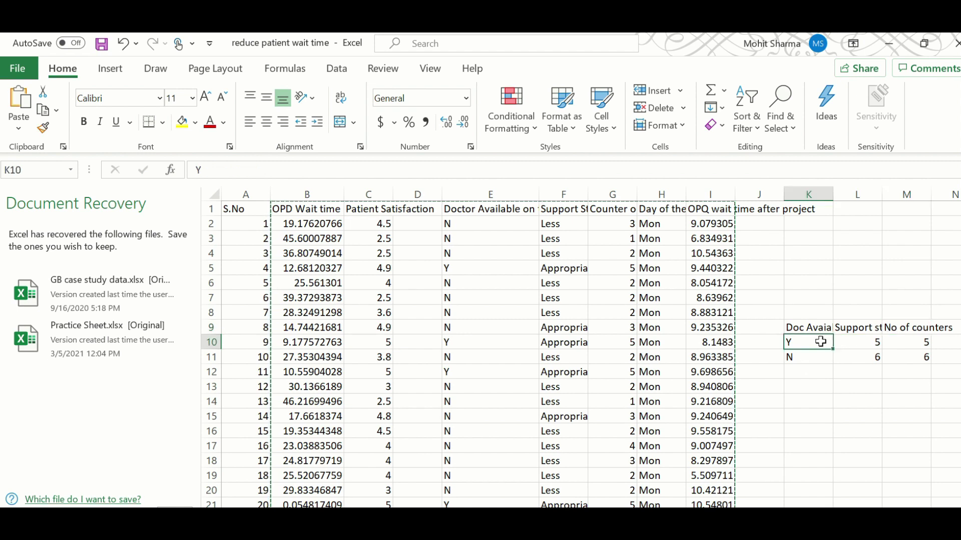
key("Down")
key("Right")
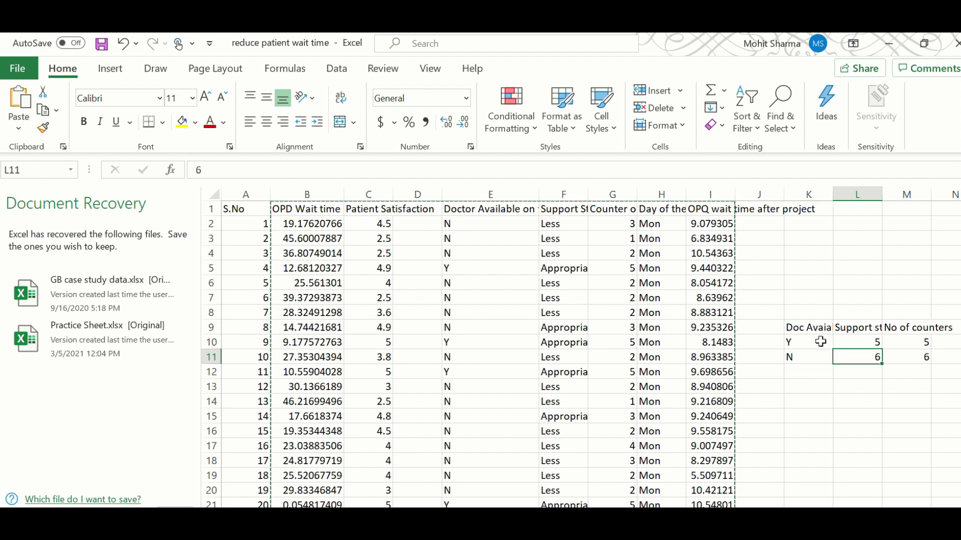
key("Up")
key("Right")
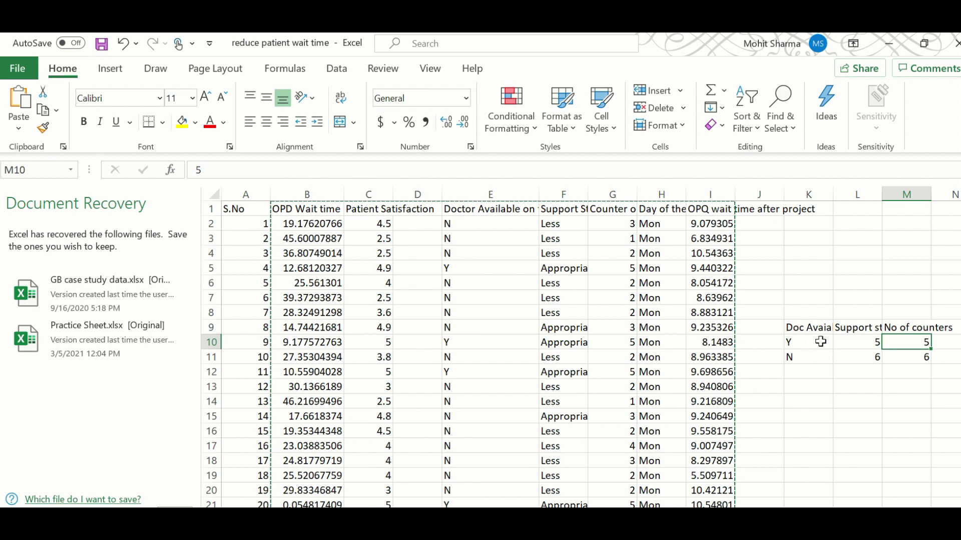
key("Down")
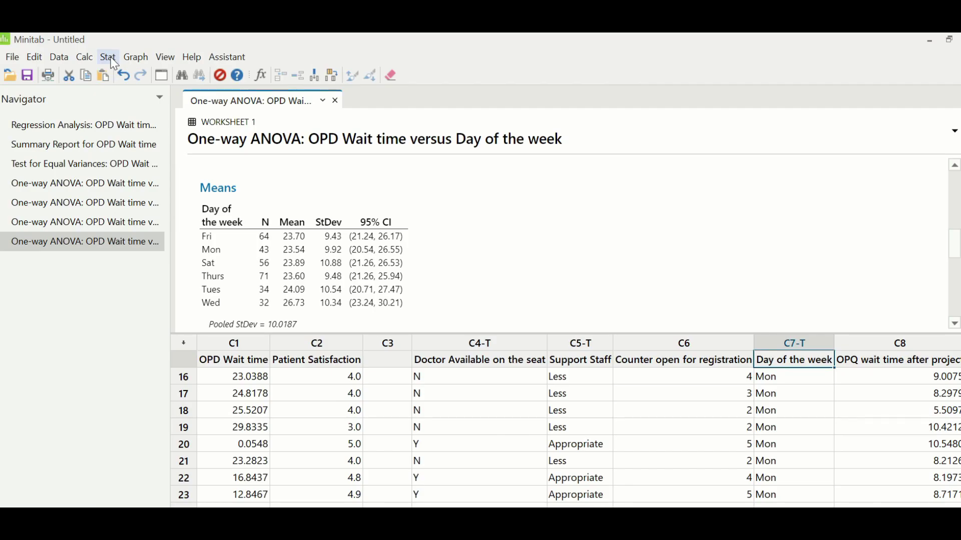
Switch back to Minitab and start a 2-level factorial design with default generators and 3 factors
left_click(109, 57)
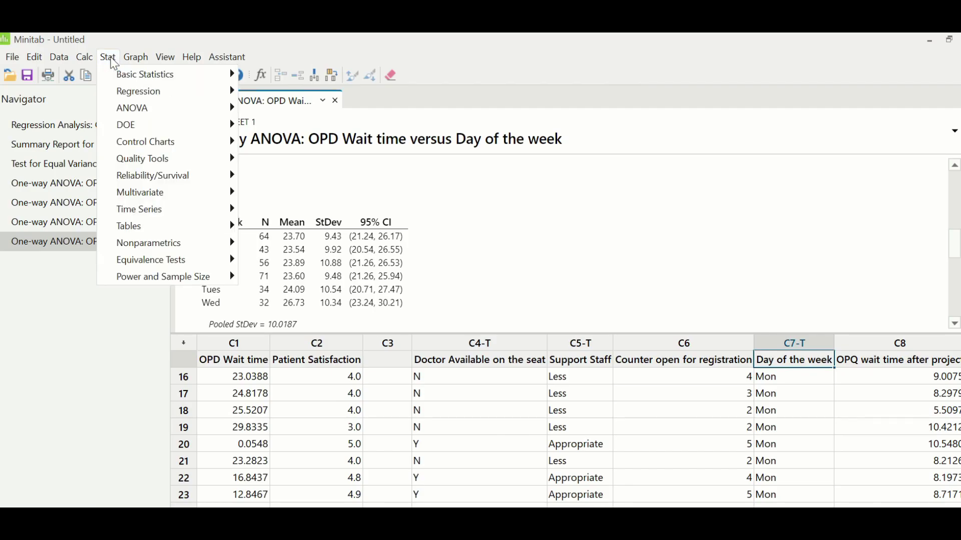
mouse_move(210, 125)
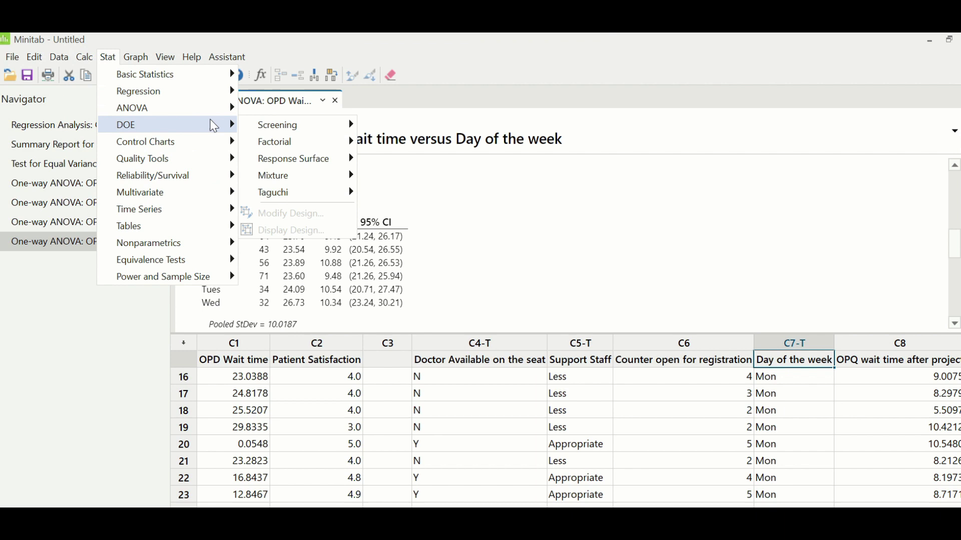
mouse_move(297, 143)
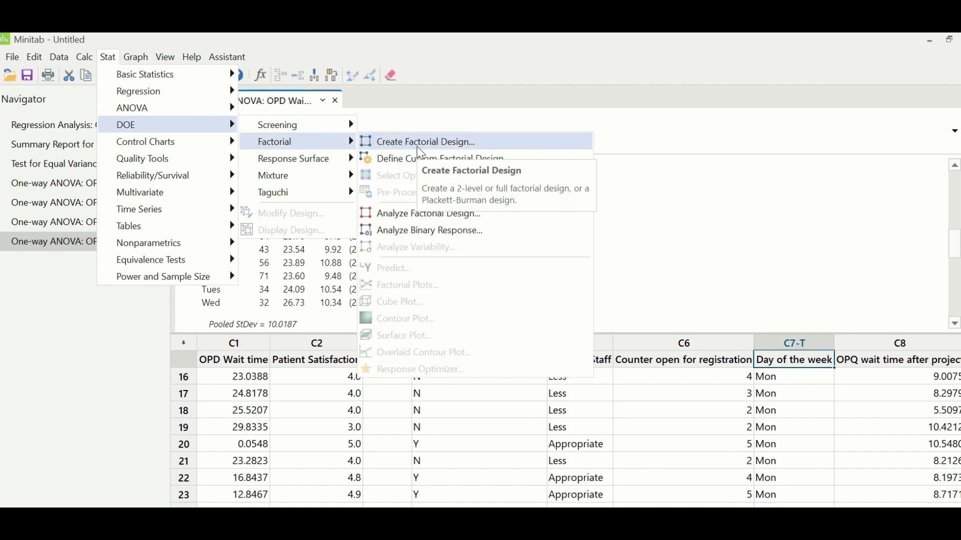
left_click(422, 144)
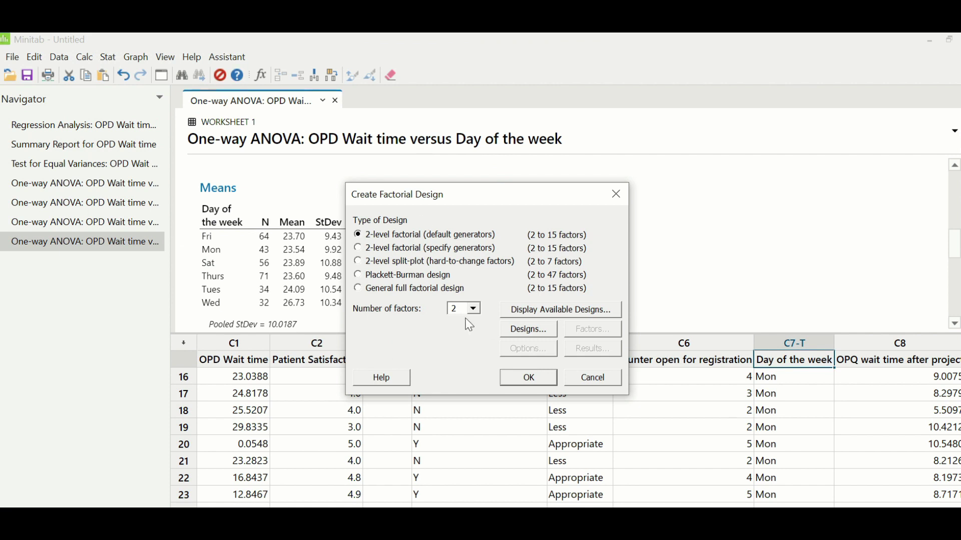
left_click(475, 309)
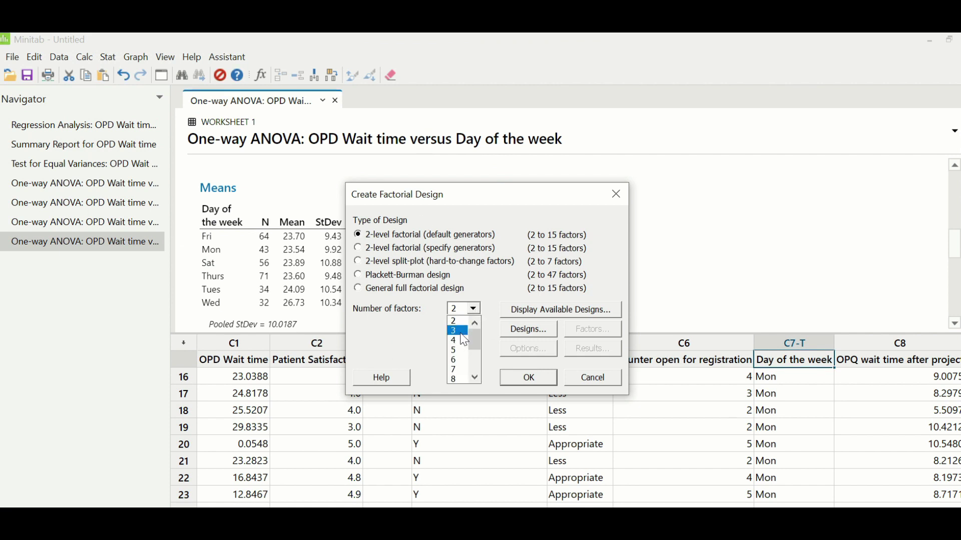
left_click(458, 331)
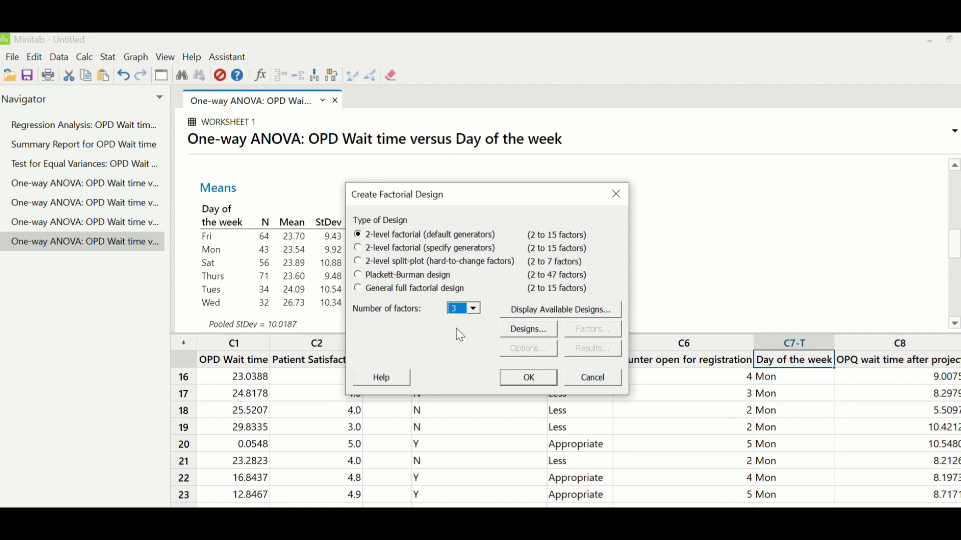
Choose the full factorial design with 8 runs and set 2 replicates for corner points
left_click(524, 330)
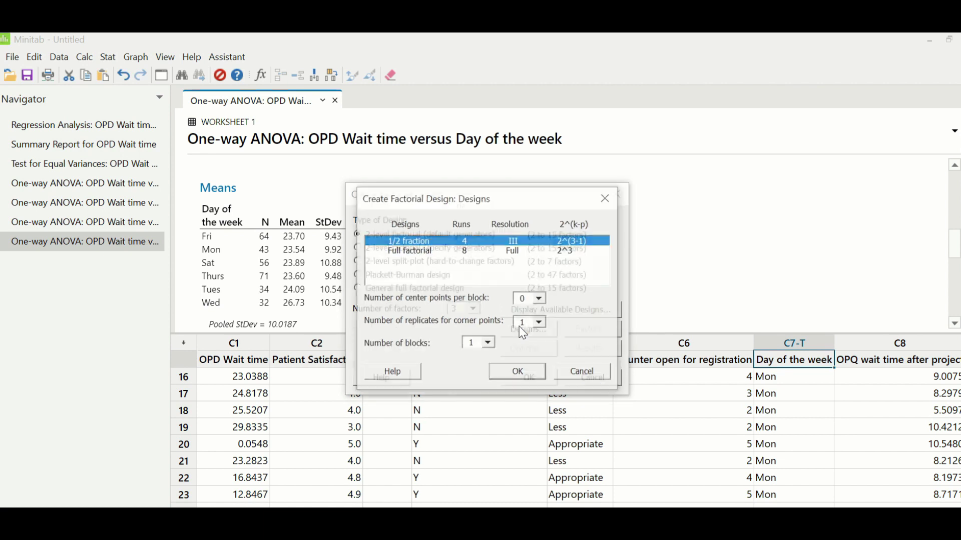
left_click(429, 252)
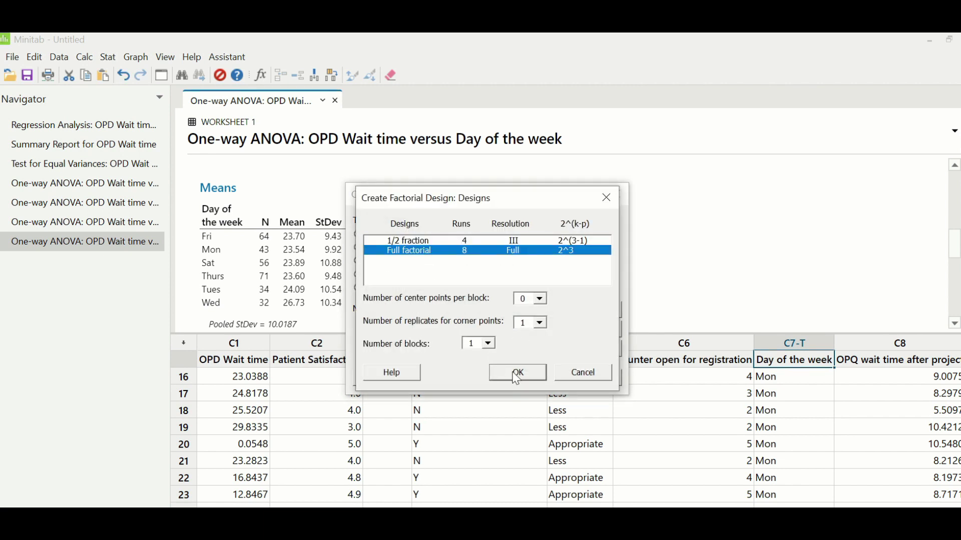
left_click(540, 324)
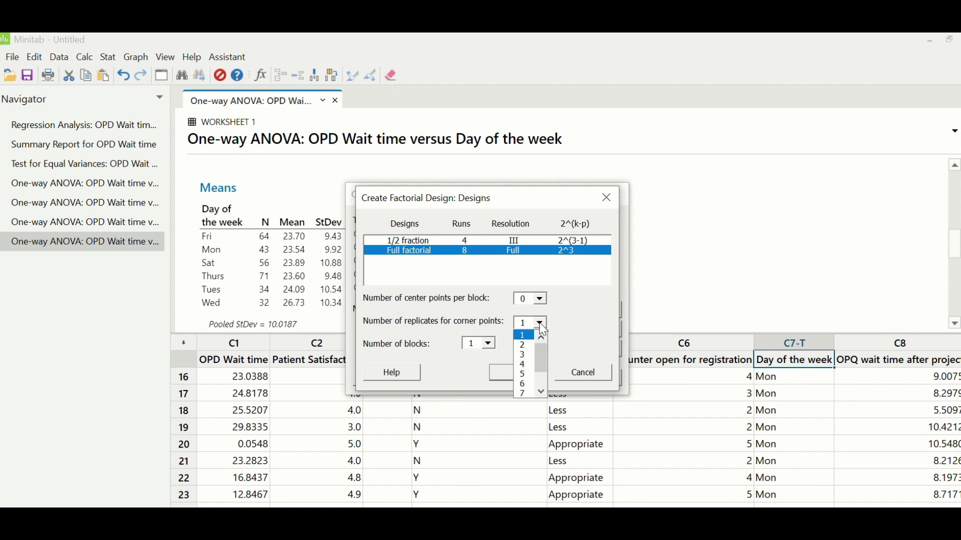
left_click(529, 348)
left_click(521, 375)
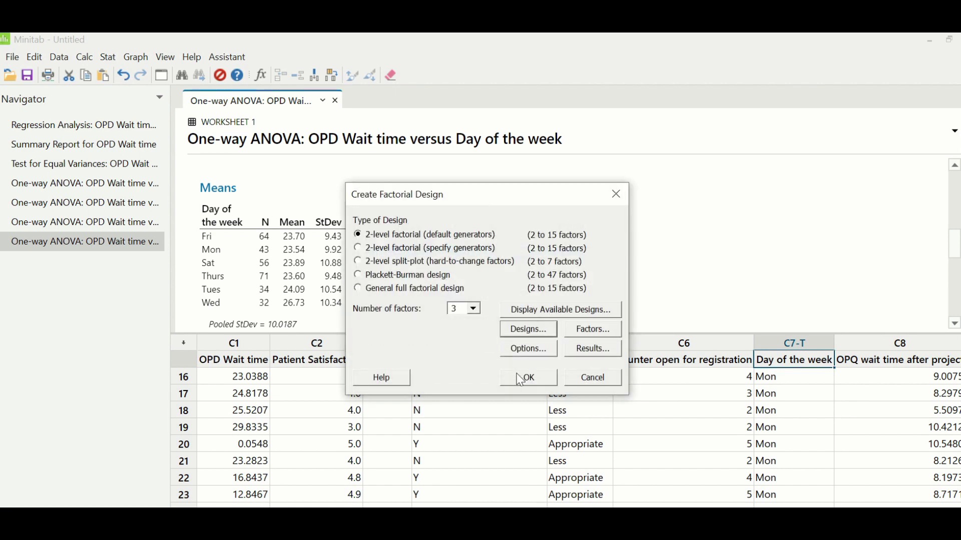
Define factor A as Doc Aval, a text factor with low level Yes and high level No
left_click(578, 328)
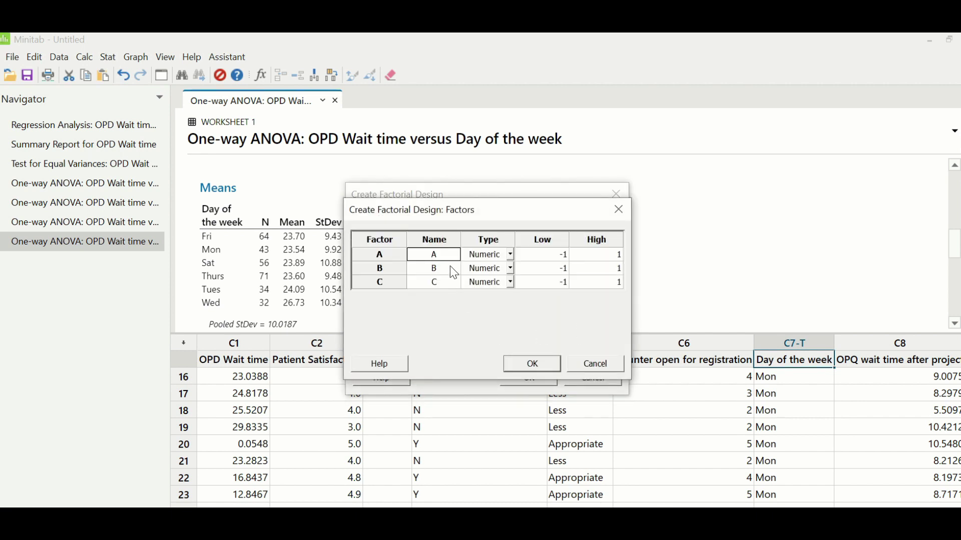
type("Doc Aval")
key("Tab")
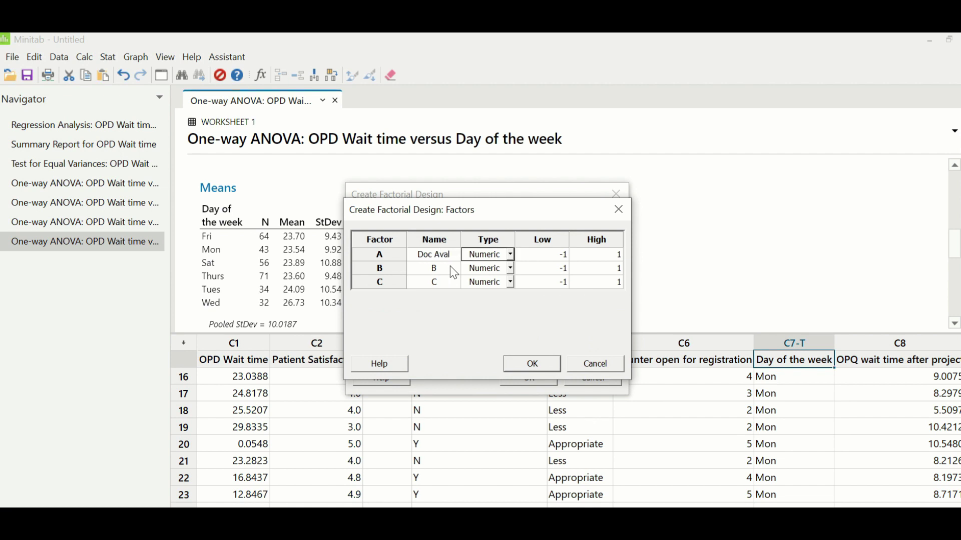
key("F2")
key("Down")
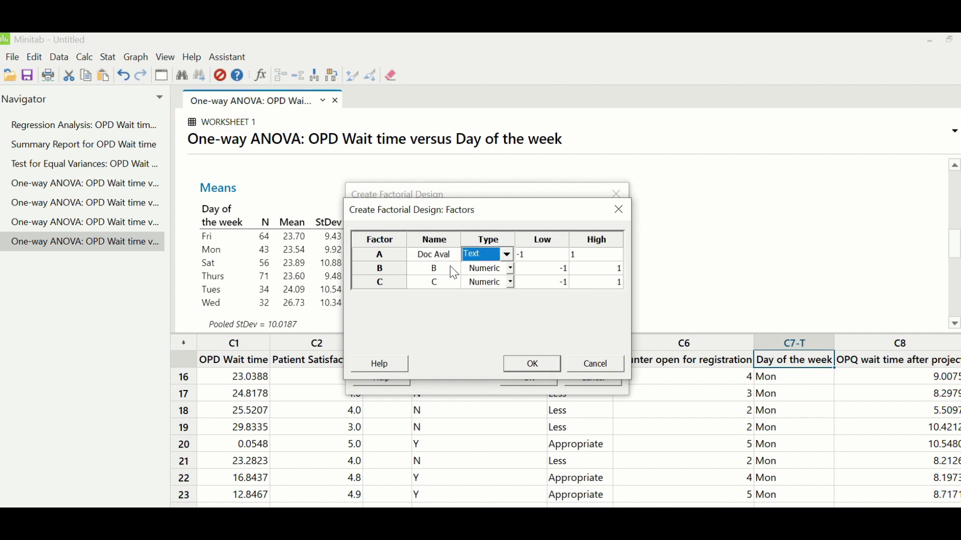
key("Tab")
Define factor B as Support Staff, a numeric factor with low level 5 and high level 6
left_click(441, 274)
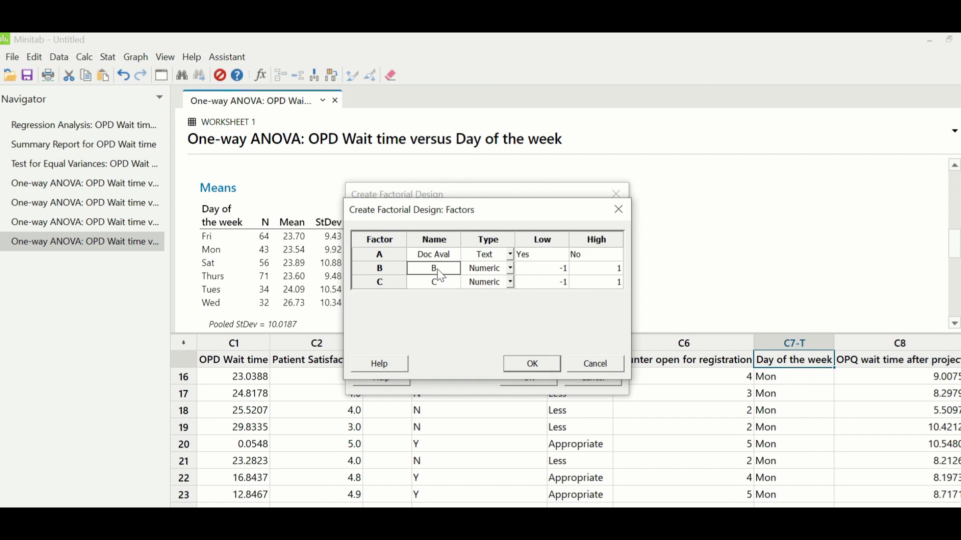
type("Support Staff")
key("Tab")
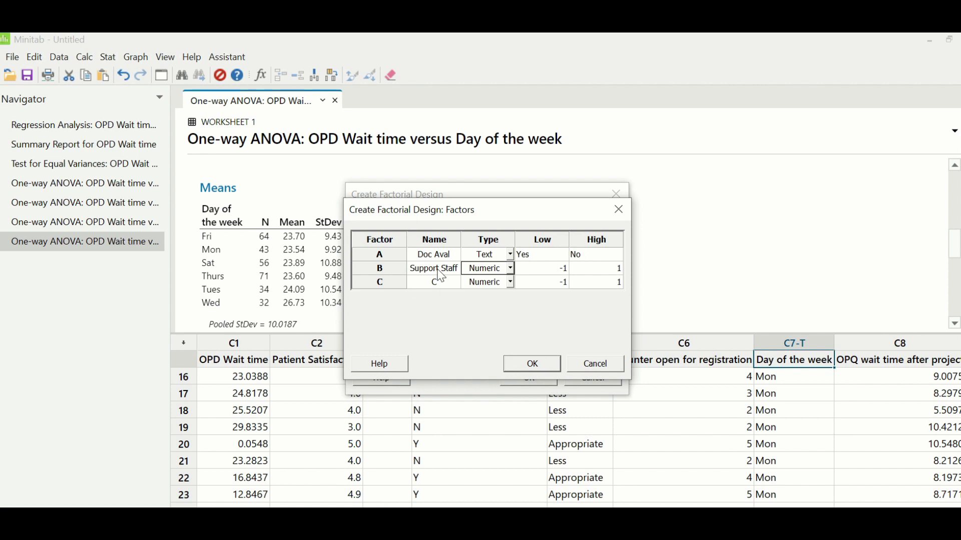
key("Tab")
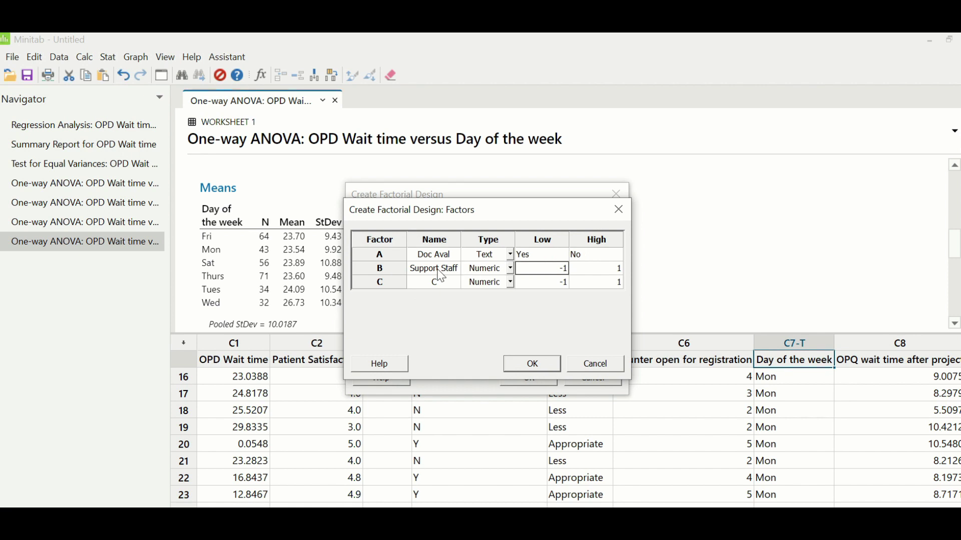
type("5")
key("Tab")
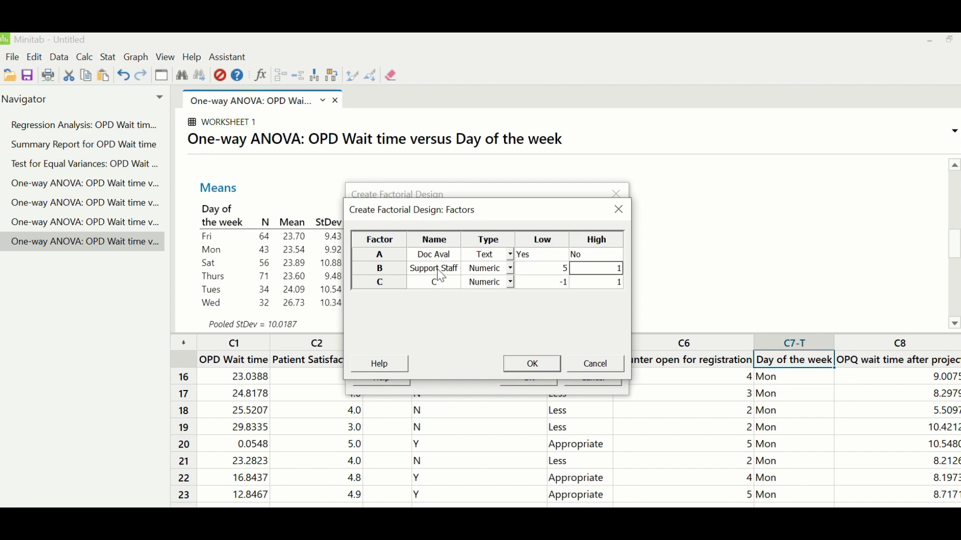
type("6")
Define factor C as No of Counters with low level 5 and high level 6, and generate the factorial design worksheet
left_click(425, 281)
key("BackSpace")
type("No of Counter")
key("Tab")
key("Tab")
type("5")
key("Tab")
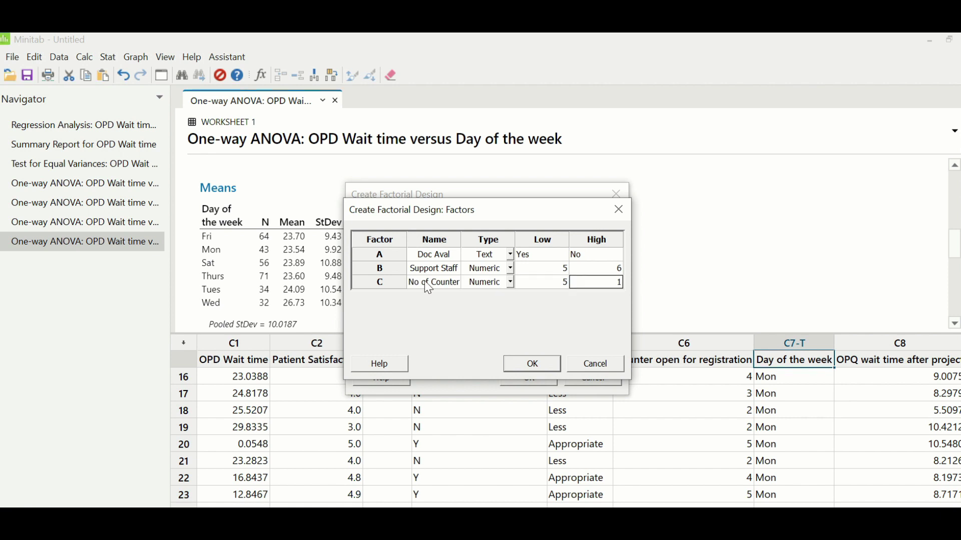
type("6")
left_click(520, 367)
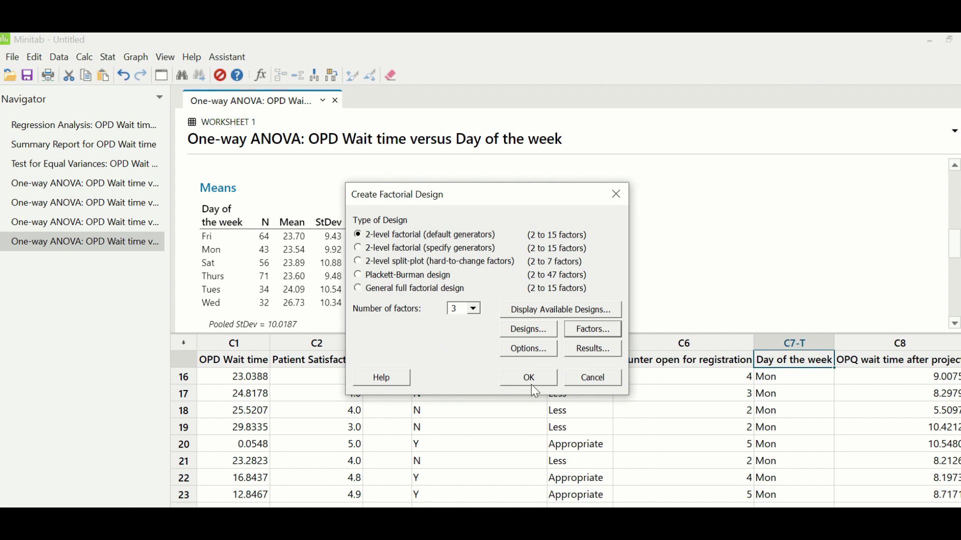
left_click(531, 380)
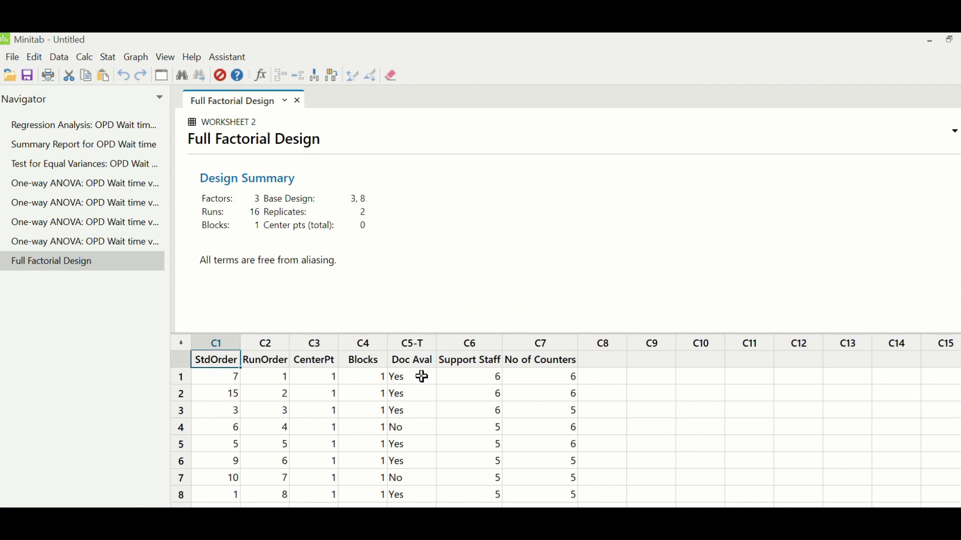
left_click(423, 378)
key("Tab")
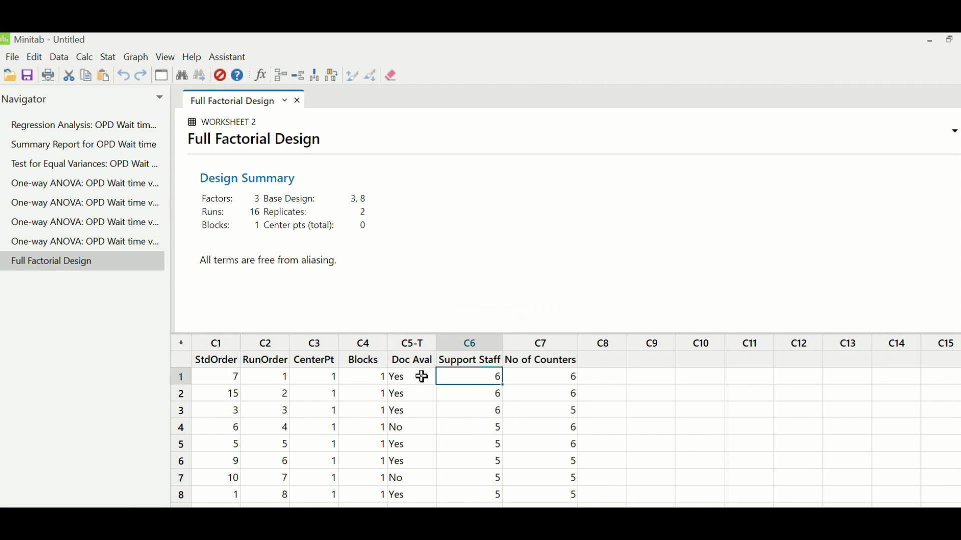
key("Tab")
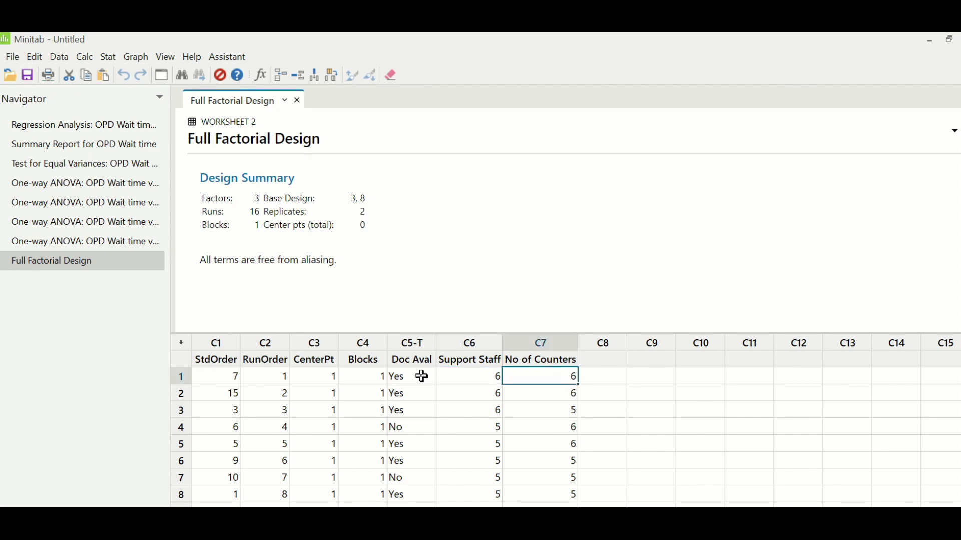
key("Return")
key("Left")
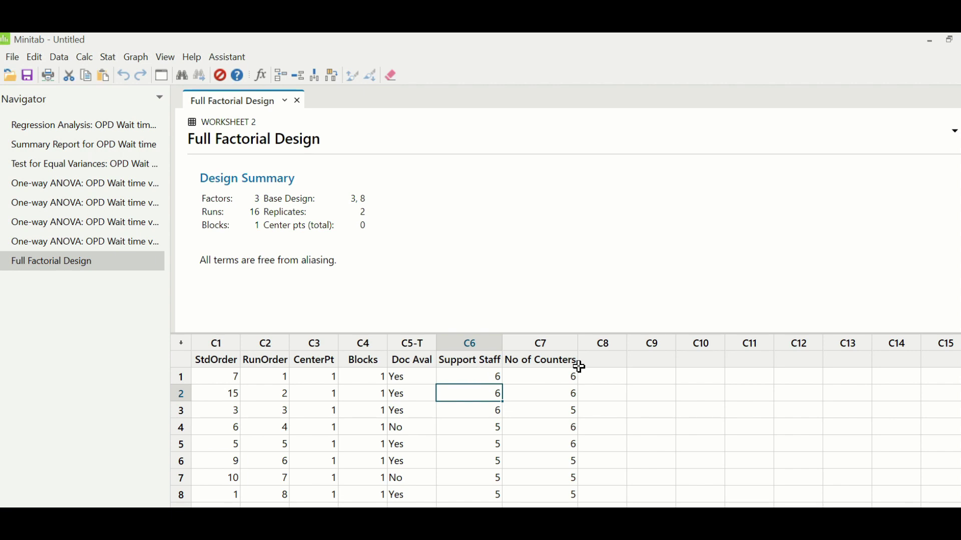
Add a response column named OPD wait time in C8 of the design worksheet
left_click(608, 361)
type("O")
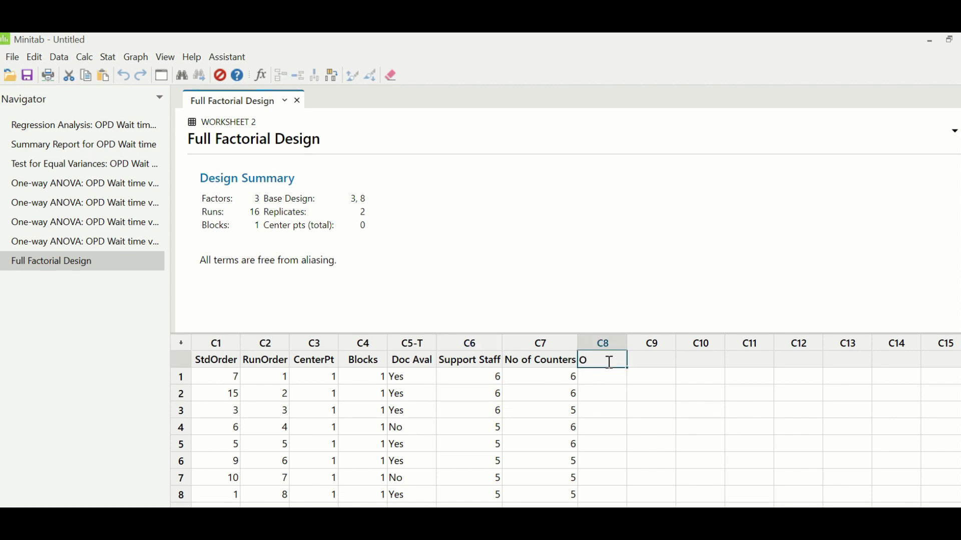
type("PD Wait tie")
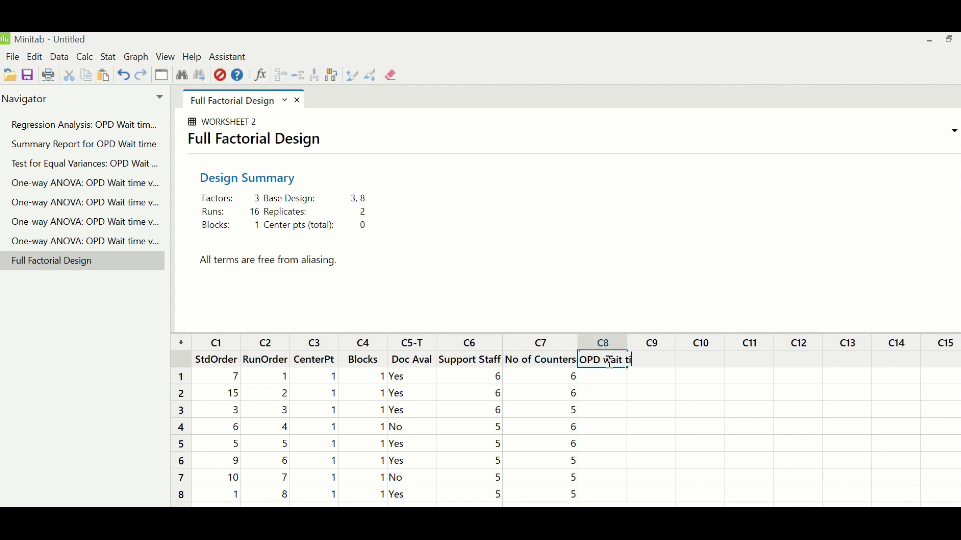
key("BackSpace")
type("me")
key("Return")
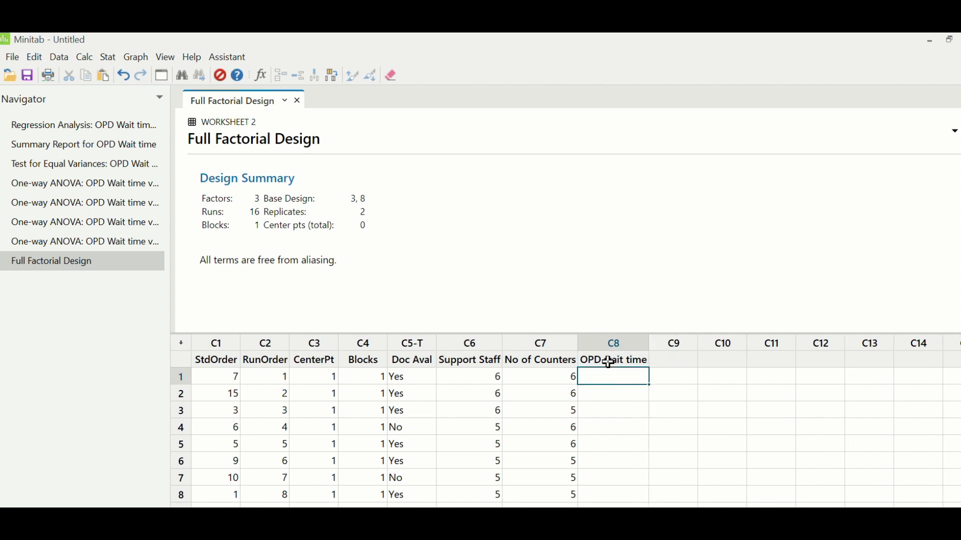
Enter OPD wait times 9, 9.1, 10, 15, 23, 23, 12, 24, 21, 24.3, 21.3, 22, 14, 15, 14.3 and 15.3 in rows 1 to 16
type("9")
key("Return")
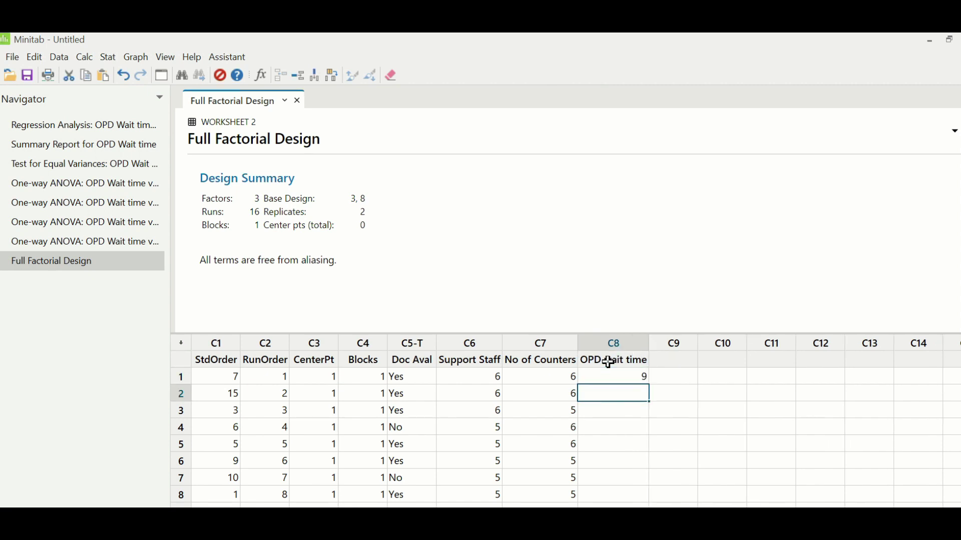
type("9.1")
key("Return")
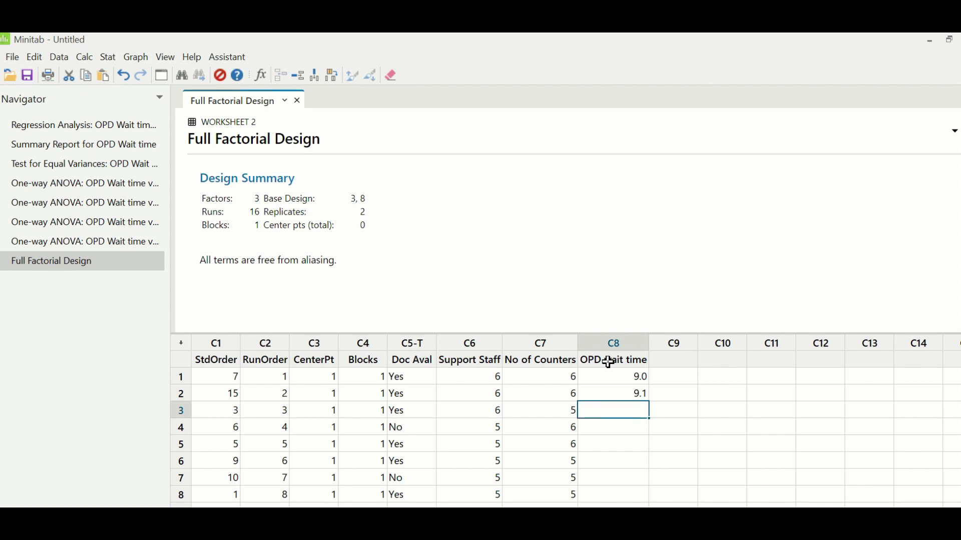
type("10")
key("Return")
type("10")
key("Return")
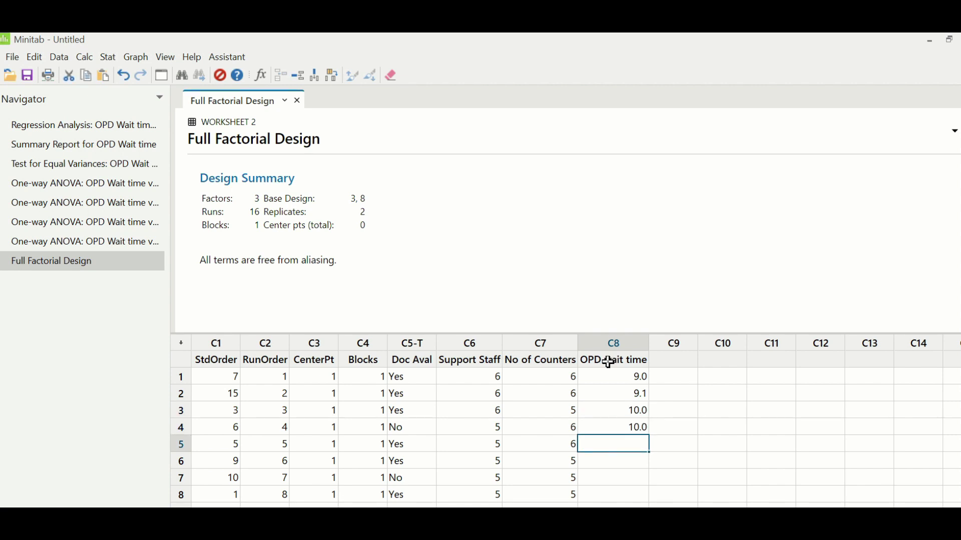
key("Up")
type("15")
key("Return")
type("23 23.0 12 24 21 24.3 21.3 22 14 15 14.3 15.3")
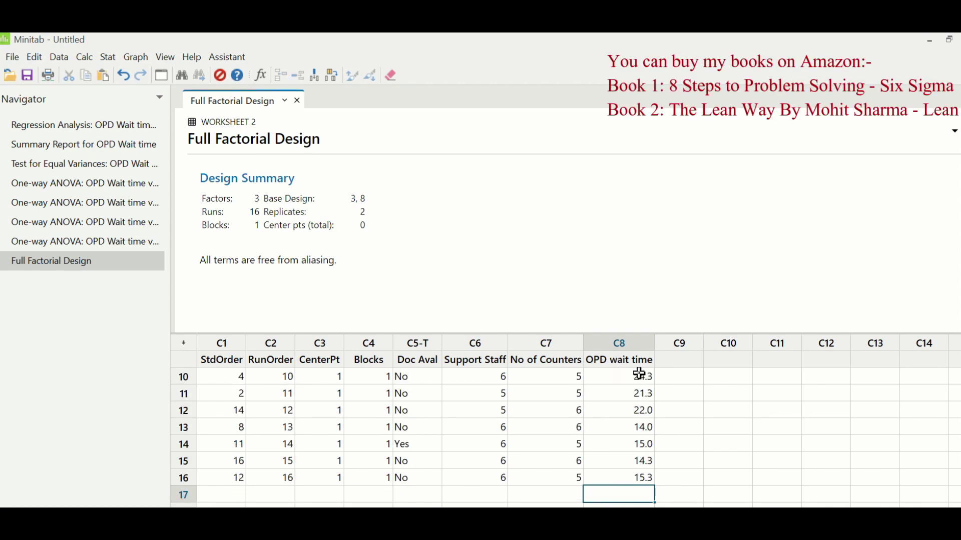
Create a data means cube plot with OPD wait time as the response and all three factors included
left_click(109, 57)
mouse_move(155, 126)
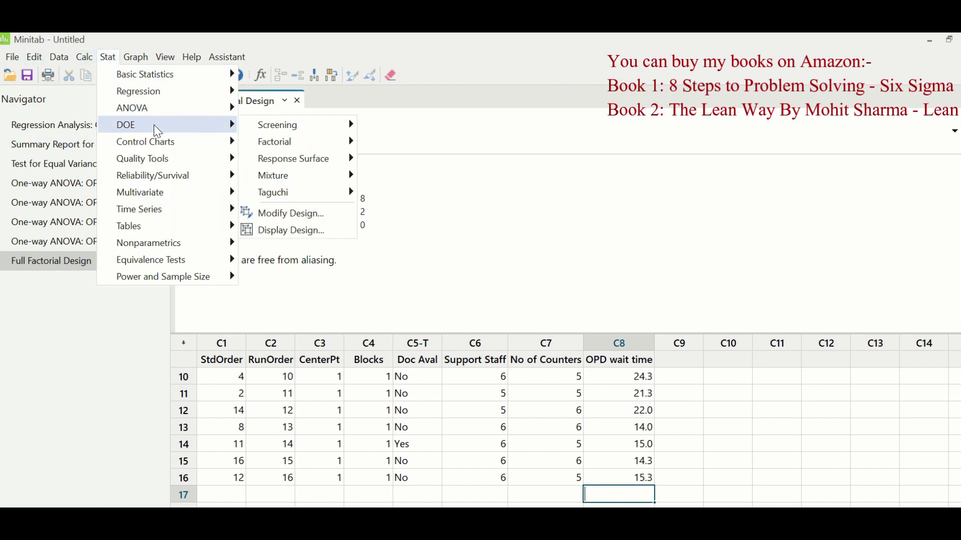
mouse_move(305, 151)
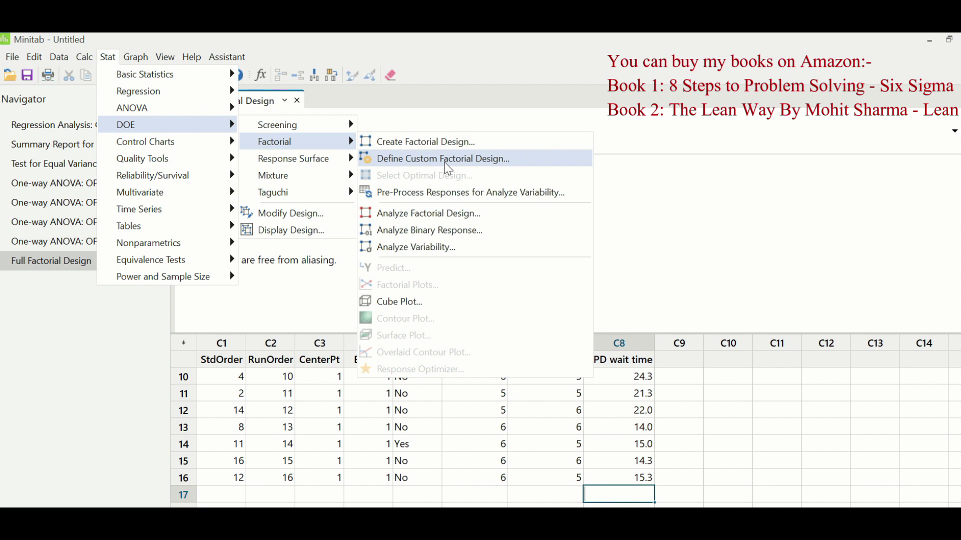
left_click(440, 307)
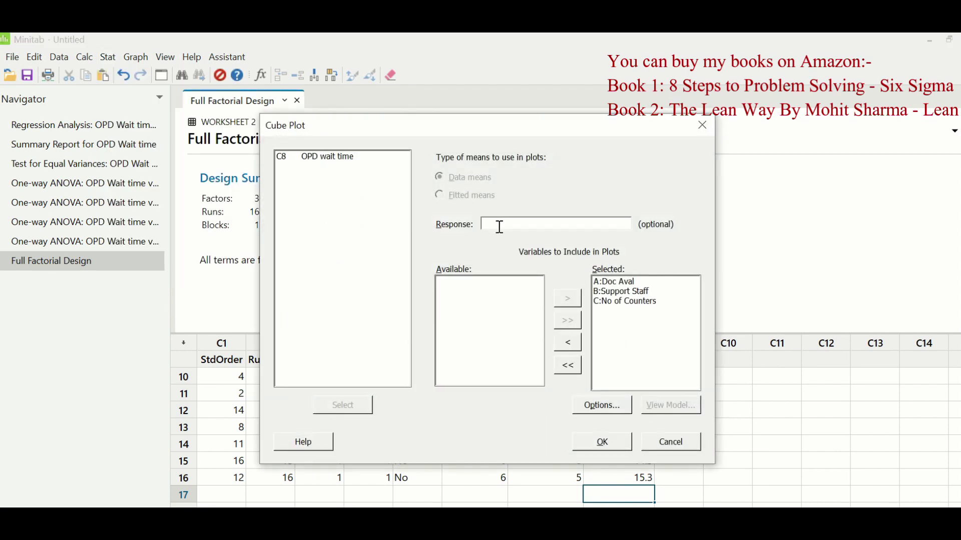
double_click(349, 158)
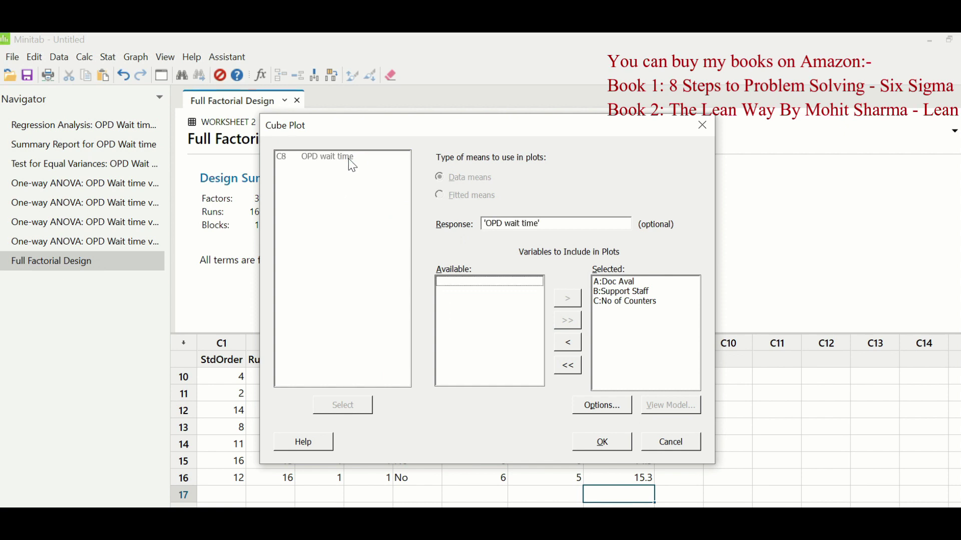
left_click(603, 442)
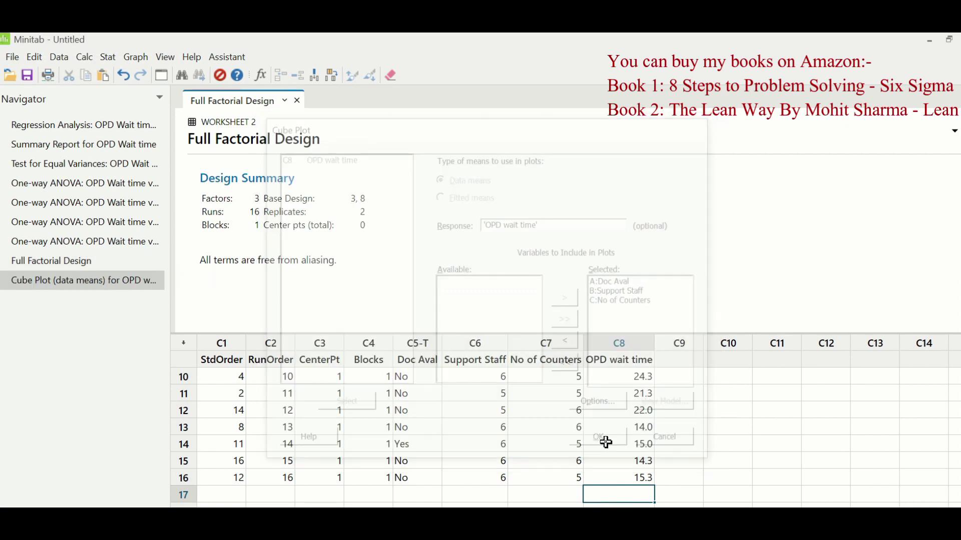
Examine the mean OPD wait time at each factor combination in the enlarged cube plot, and close the enlarged view
left_click(589, 271)
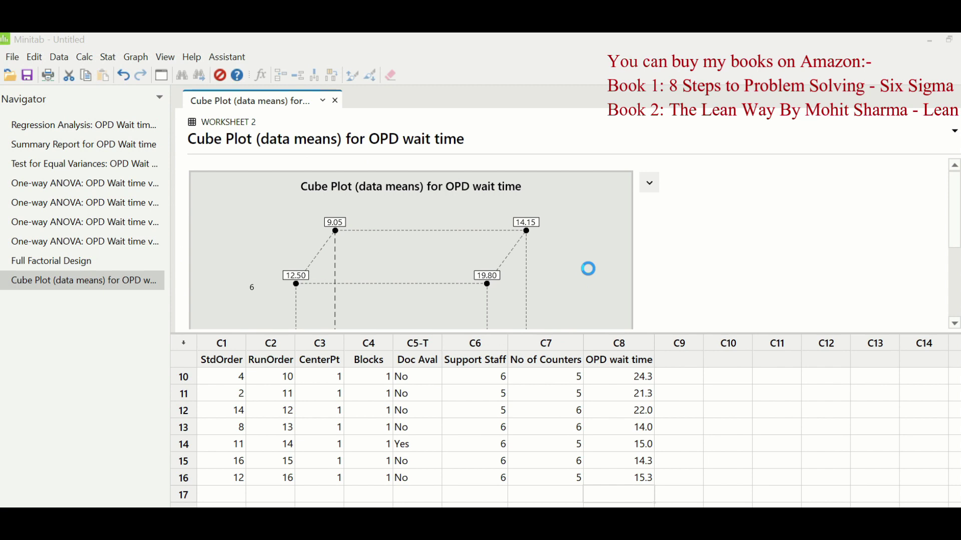
double_click(588, 269)
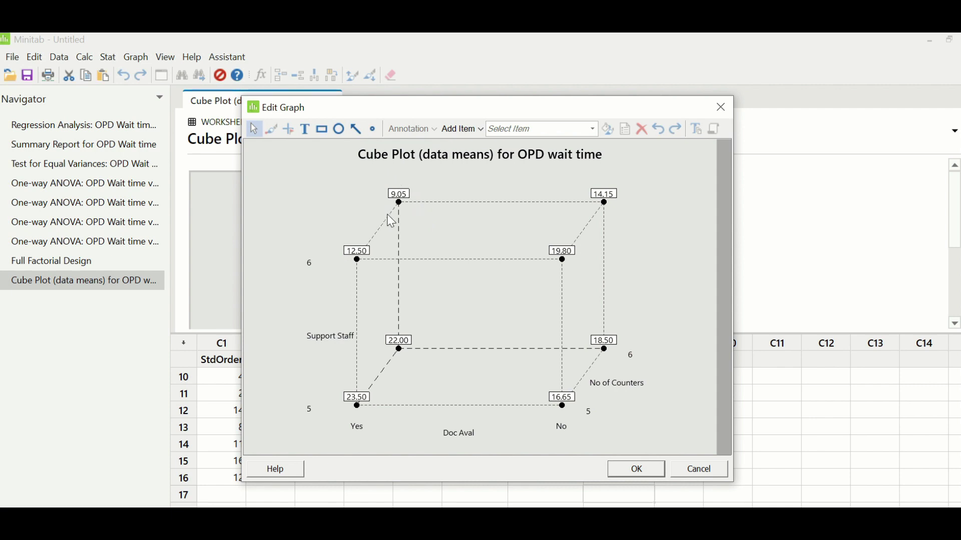
key("Escape")
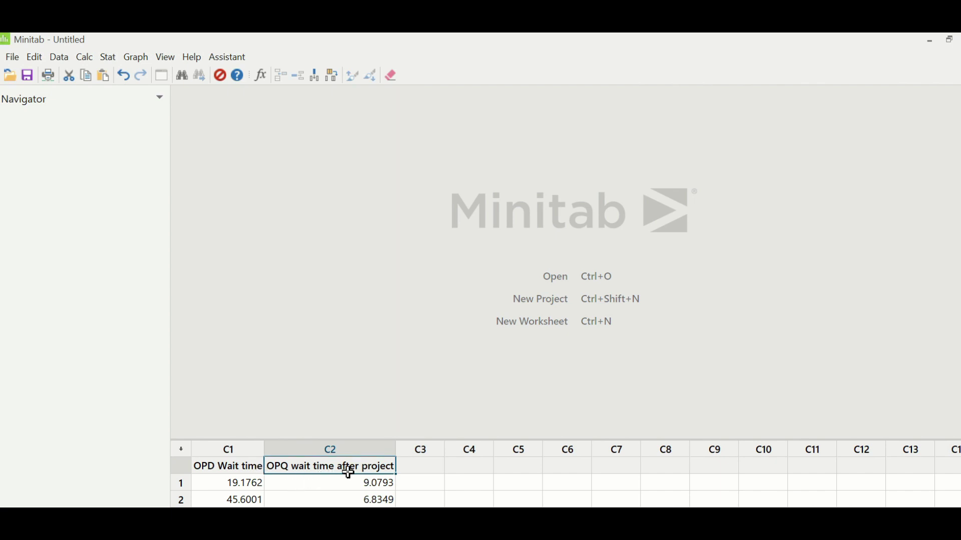
Choose the columns OPD Wait time and OPQ wait time after project for stacking
left_click(260, 469)
left_click(260, 469)
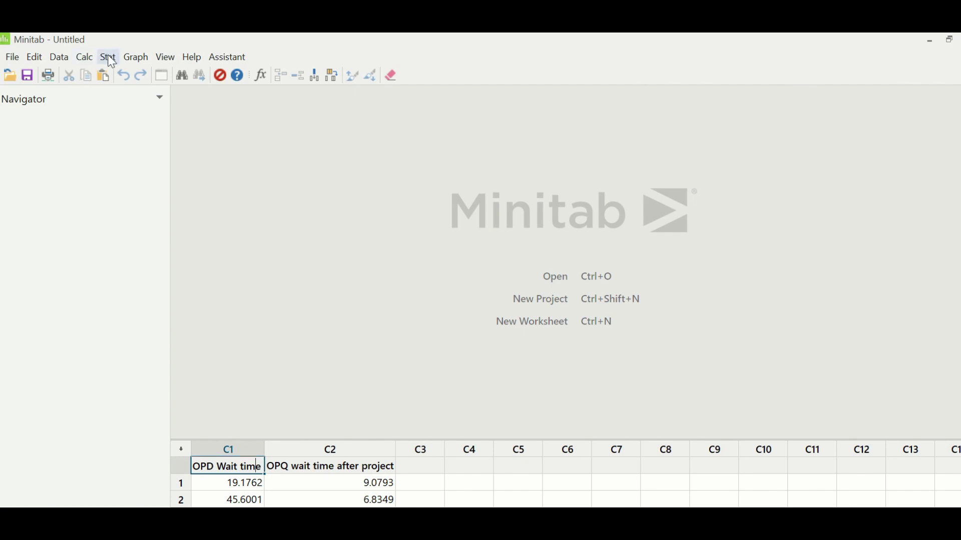
left_click(67, 58)
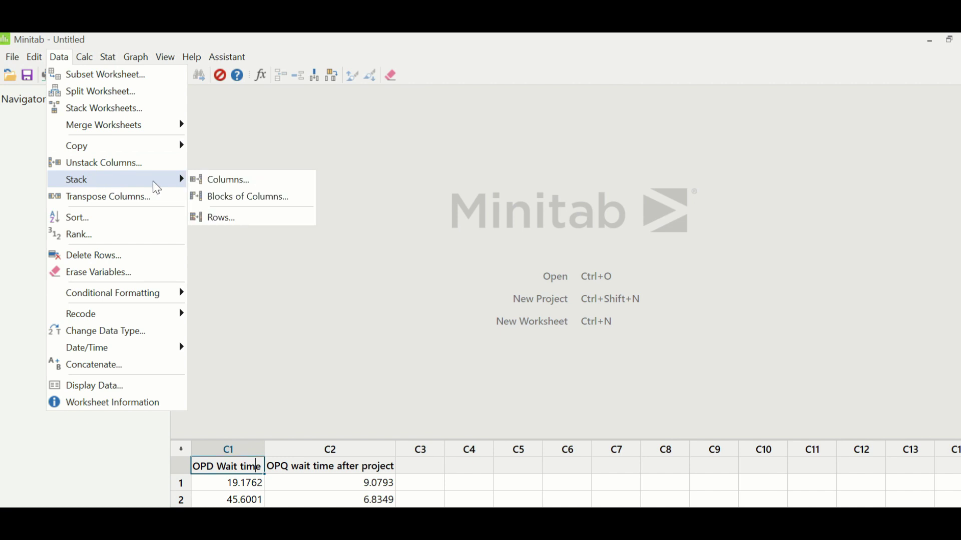
left_click(242, 181)
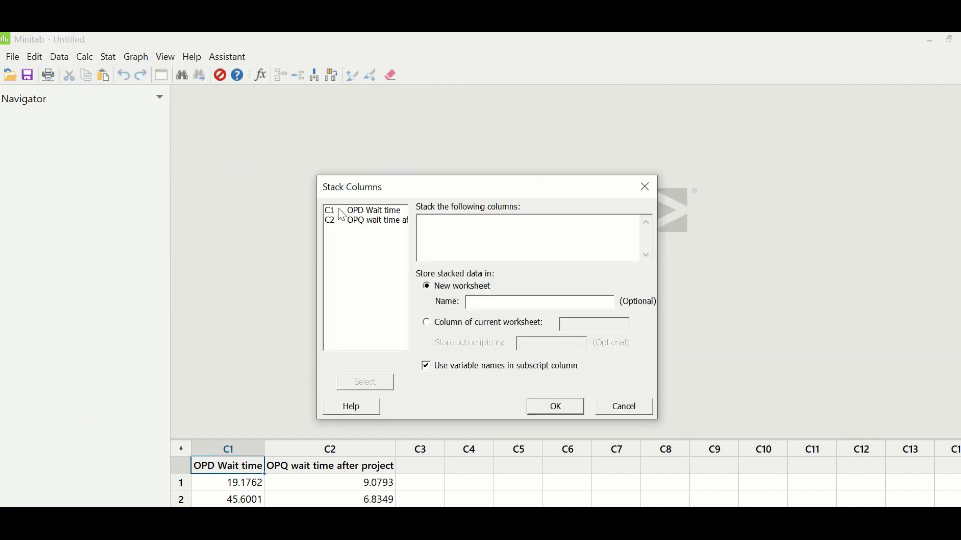
double_click(374, 212)
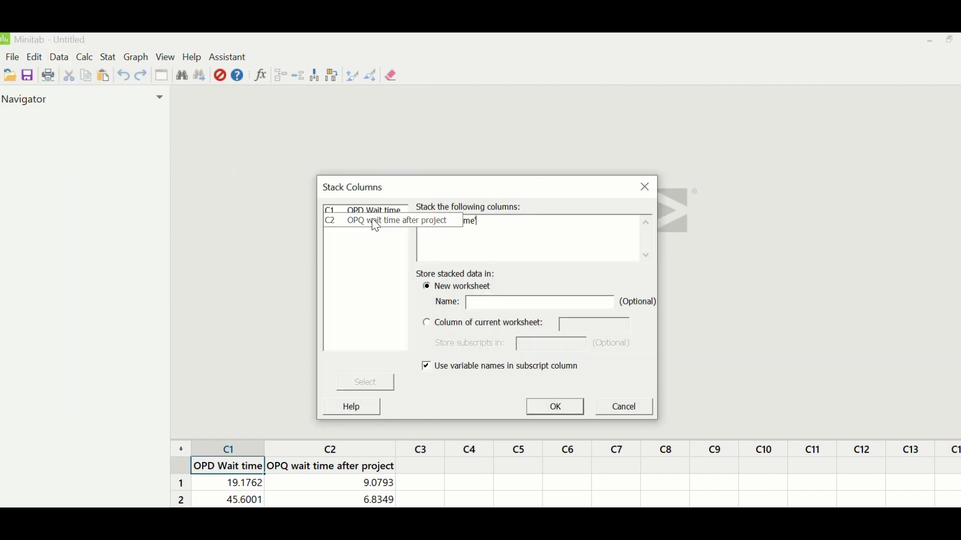
double_click(375, 221)
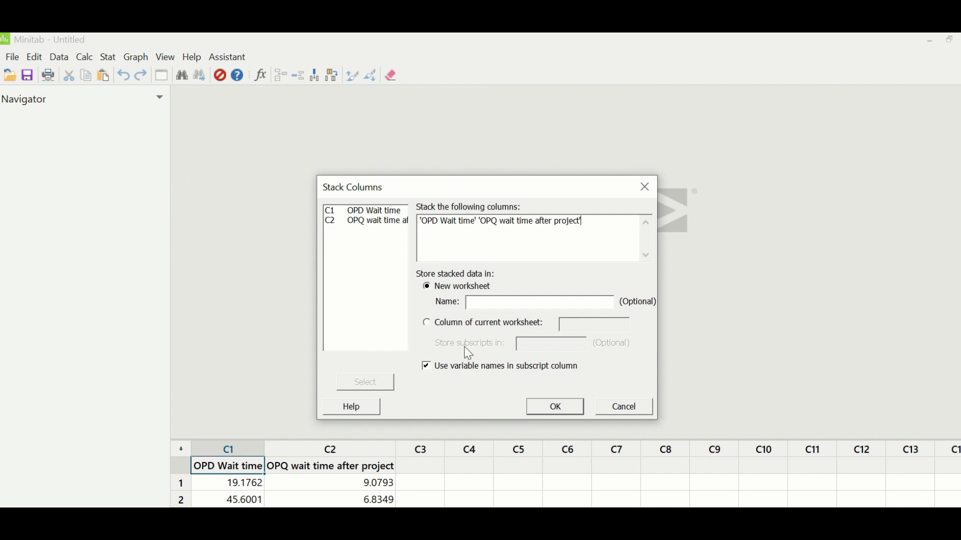
Stack the chosen columns into C3 of the current worksheet, with the variable-name subscripts stored in C4
left_click(427, 325)
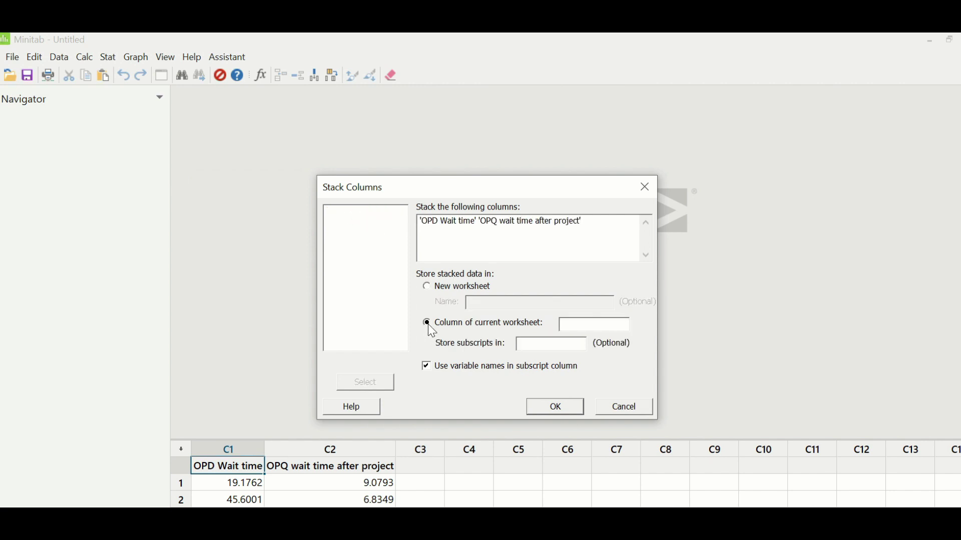
left_click(592, 327)
type("c3")
left_click(545, 346)
type("c4")
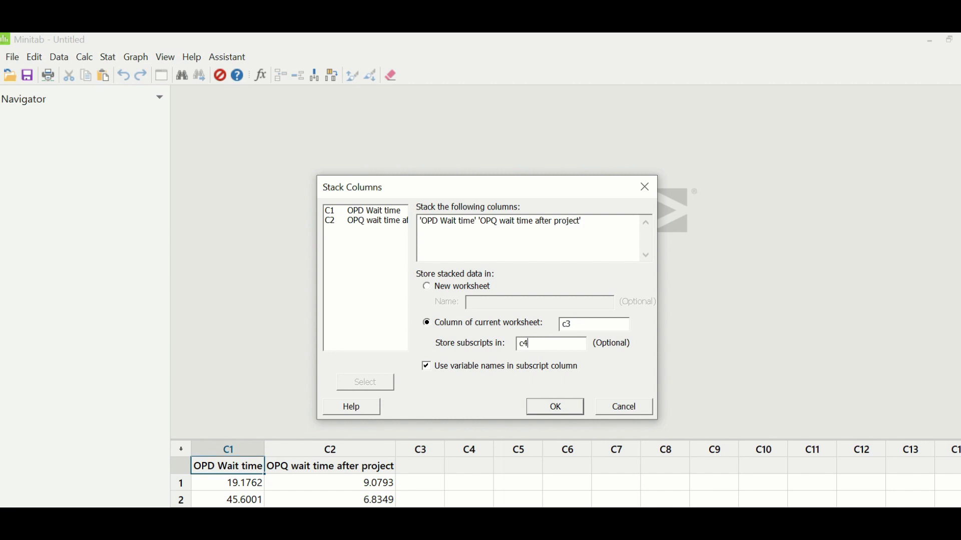
left_click(549, 406)
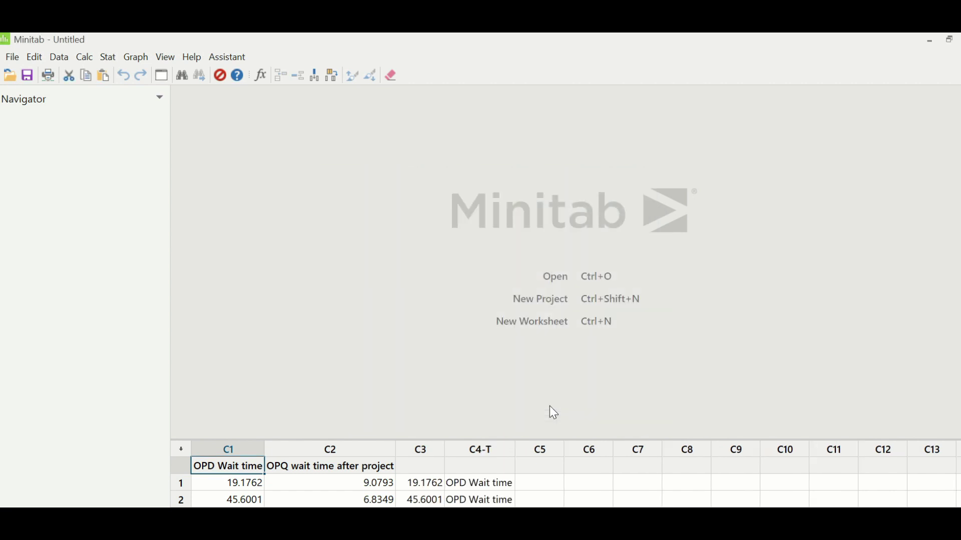
Name the stacked data column C3 Wait time and the subscript column C4 Status
left_click(436, 470)
type("Wait time")
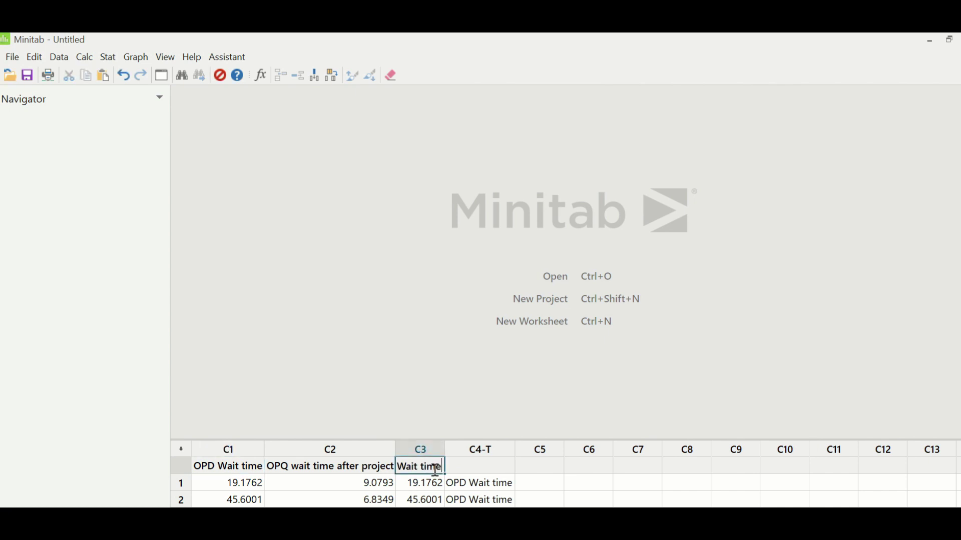
key("Tab")
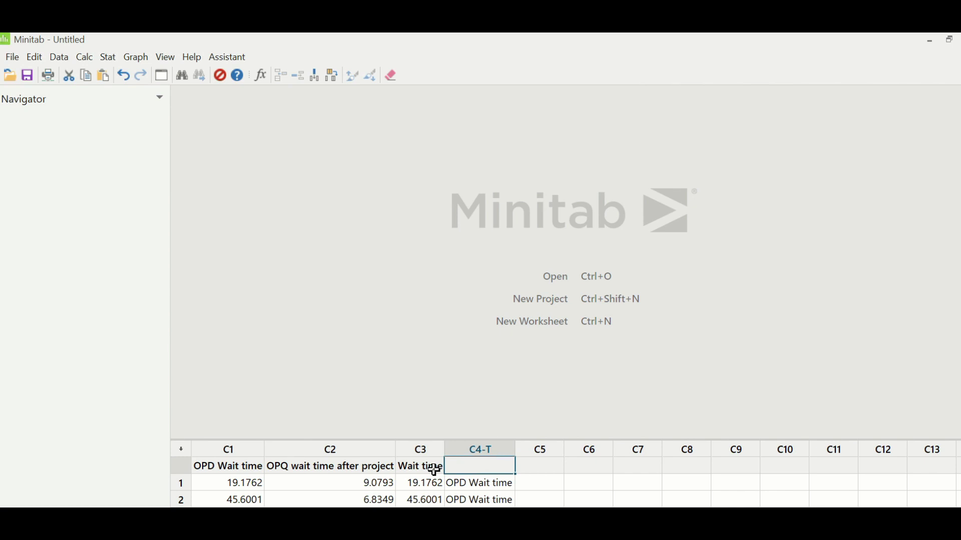
type("Status")
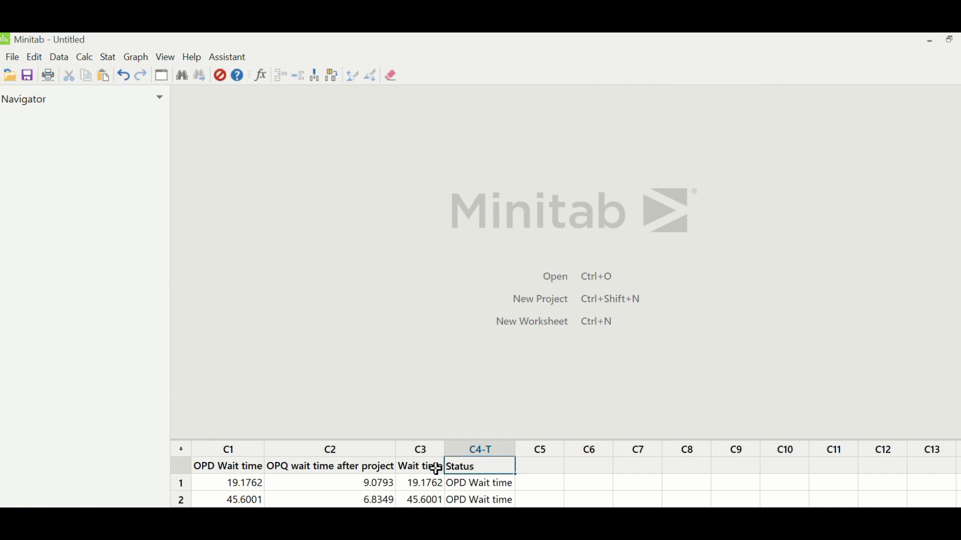
left_click(434, 469)
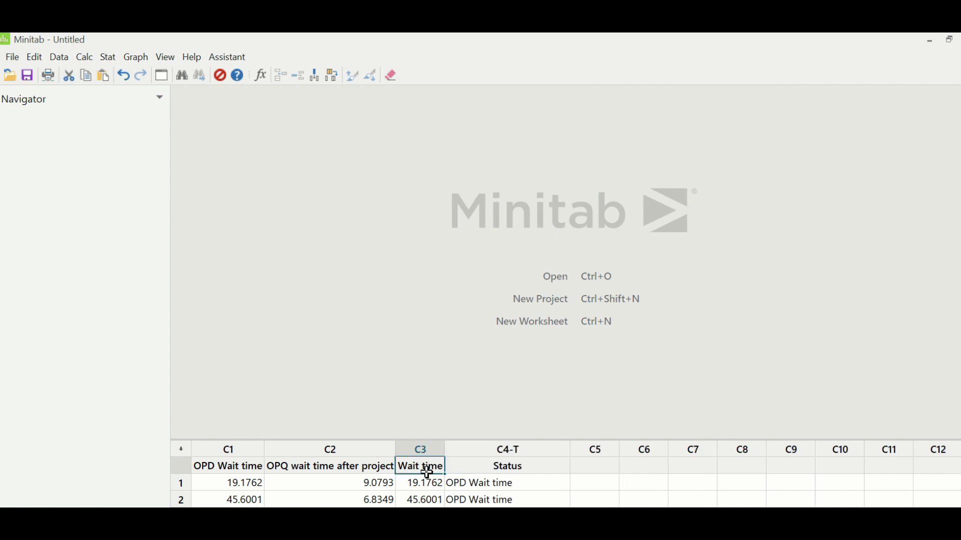
Start an I-MR control chart for individuals with Wait time as the charted variable
left_click(110, 57)
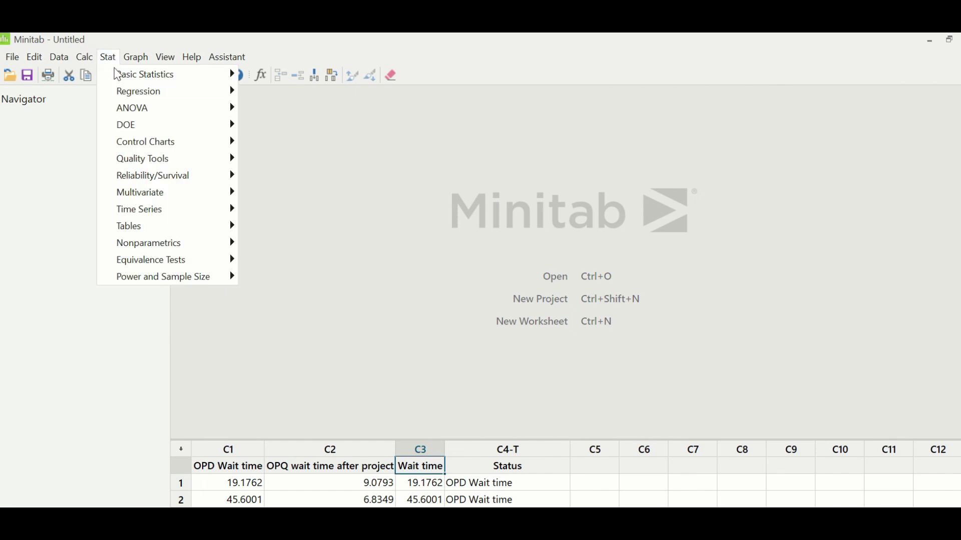
mouse_move(155, 143)
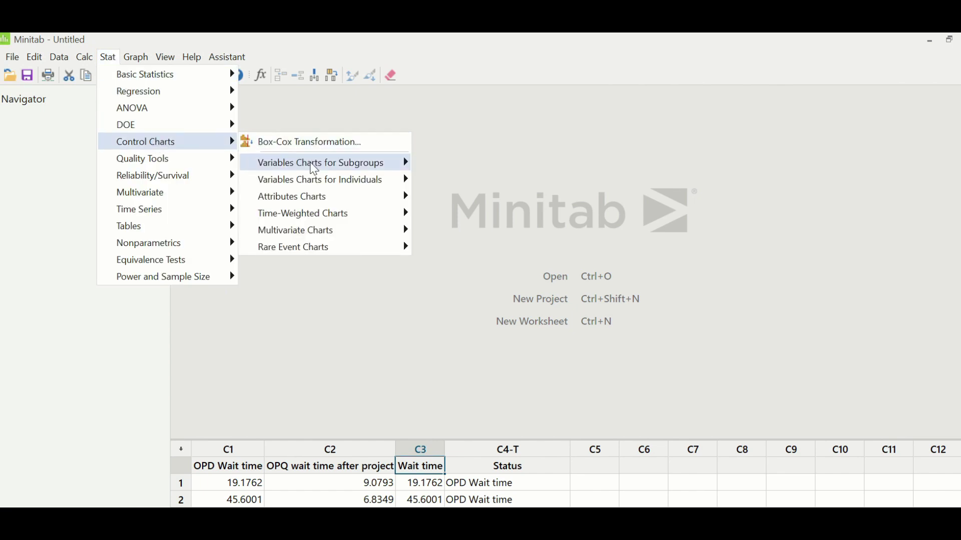
mouse_move(351, 189)
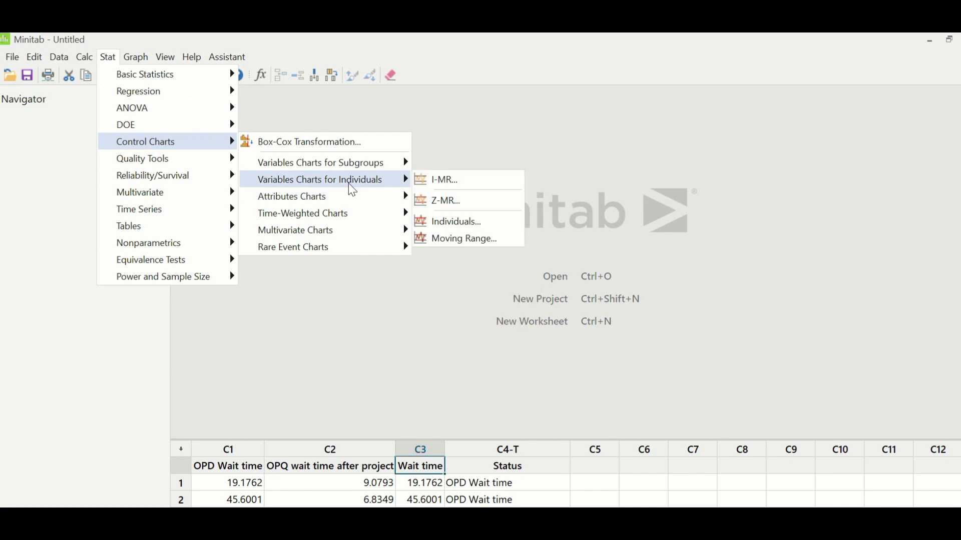
left_click(494, 180)
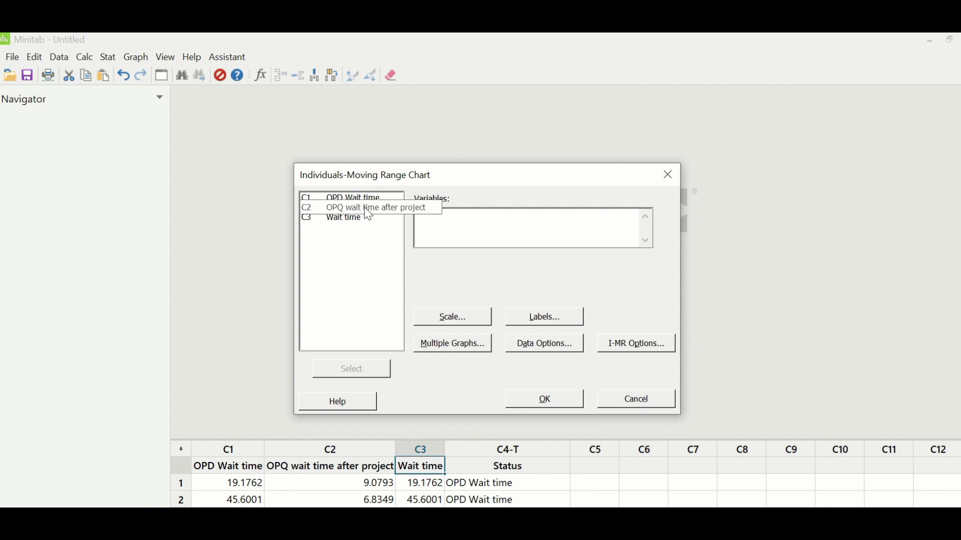
double_click(363, 224)
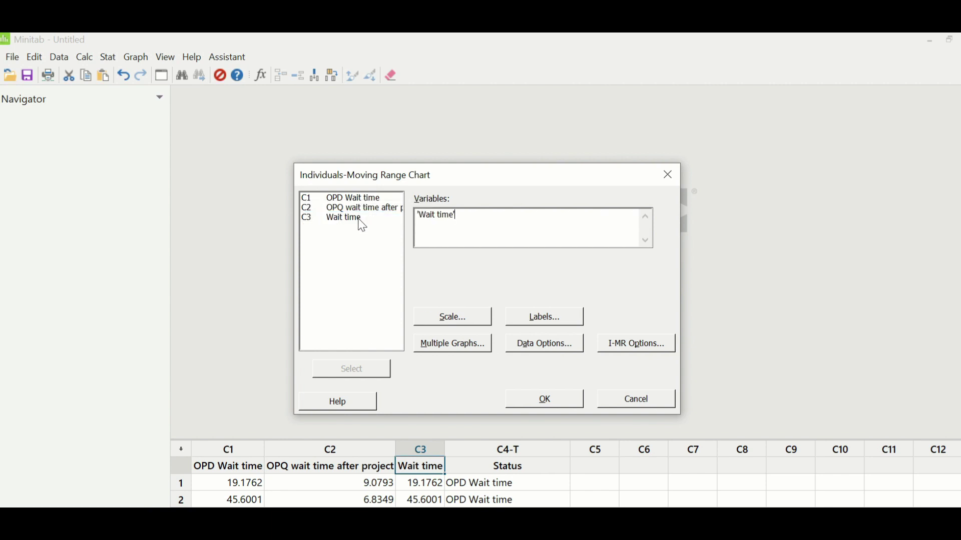
Define the chart stages by the Status column, starting a new stage with each new value, and generate the I-MR chart
left_click(629, 341)
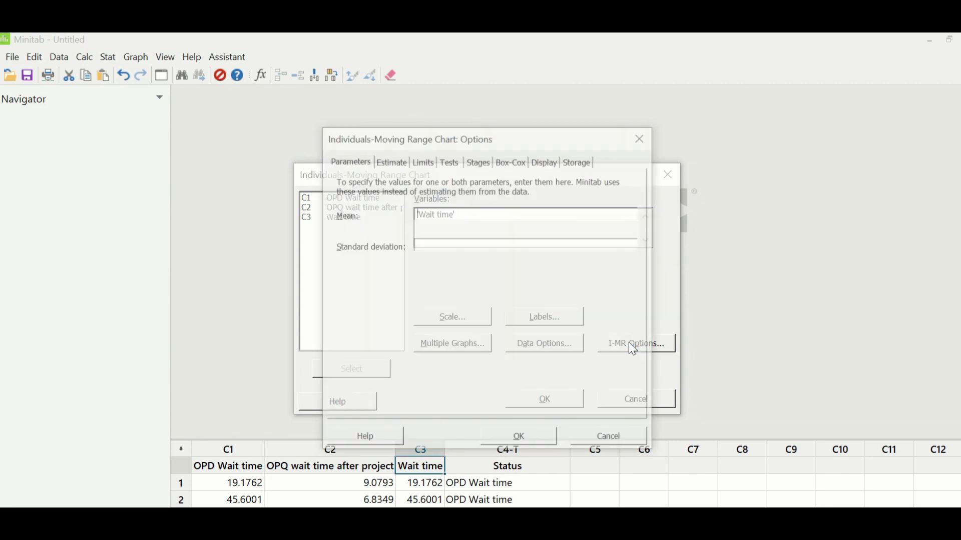
left_click(478, 162)
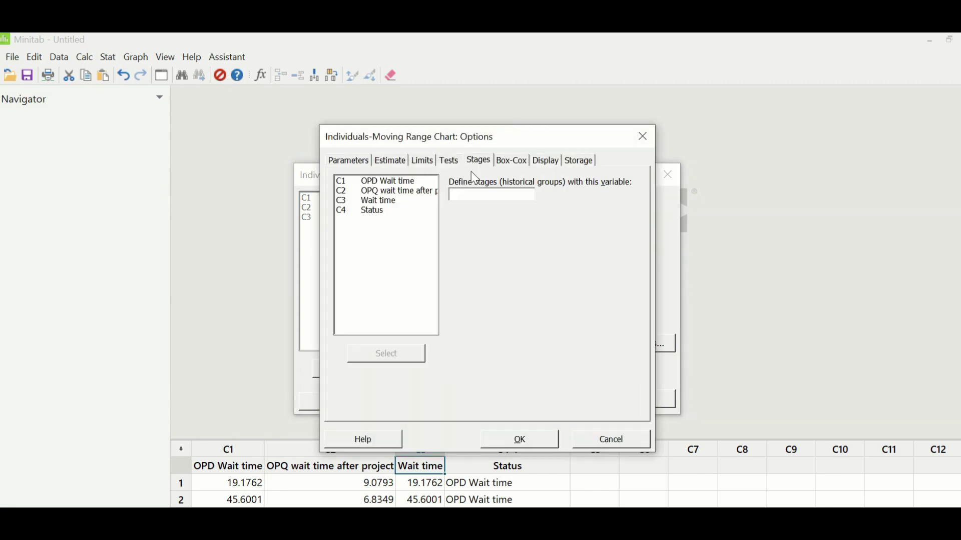
left_click(382, 216)
double_click(382, 216)
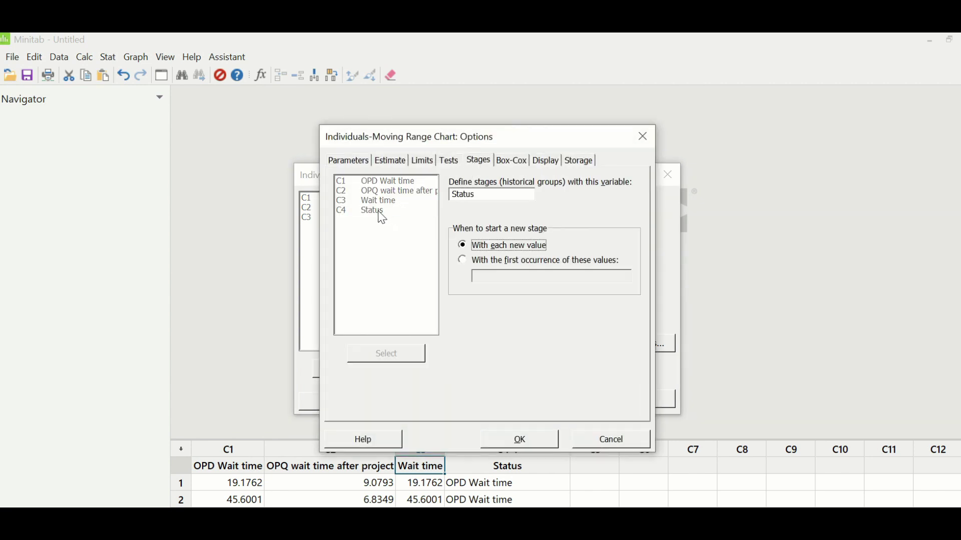
left_click(518, 440)
left_click(550, 402)
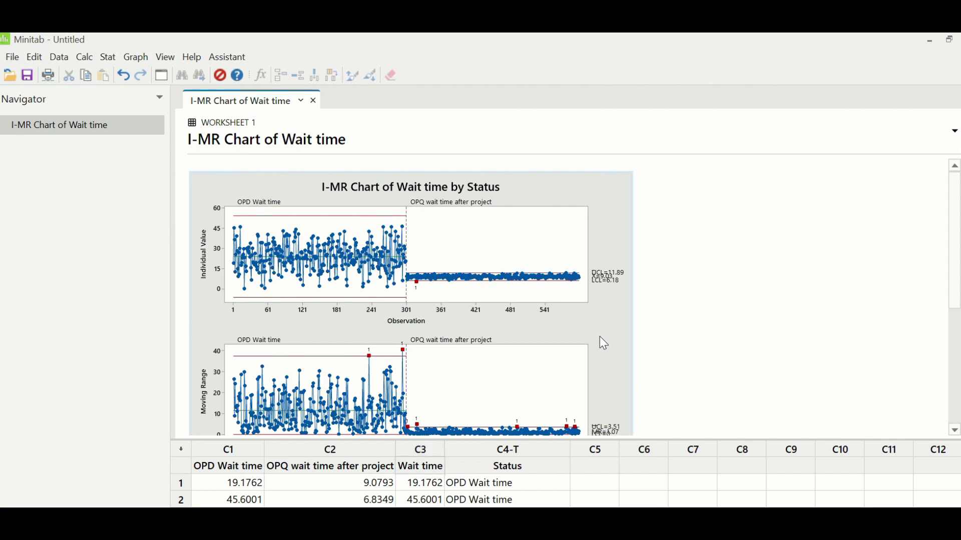
Enlarge the I-MR chart of Wait time by Status and inspect the moving range's upper control limit for the OPD Wait time stage
double_click(600, 337)
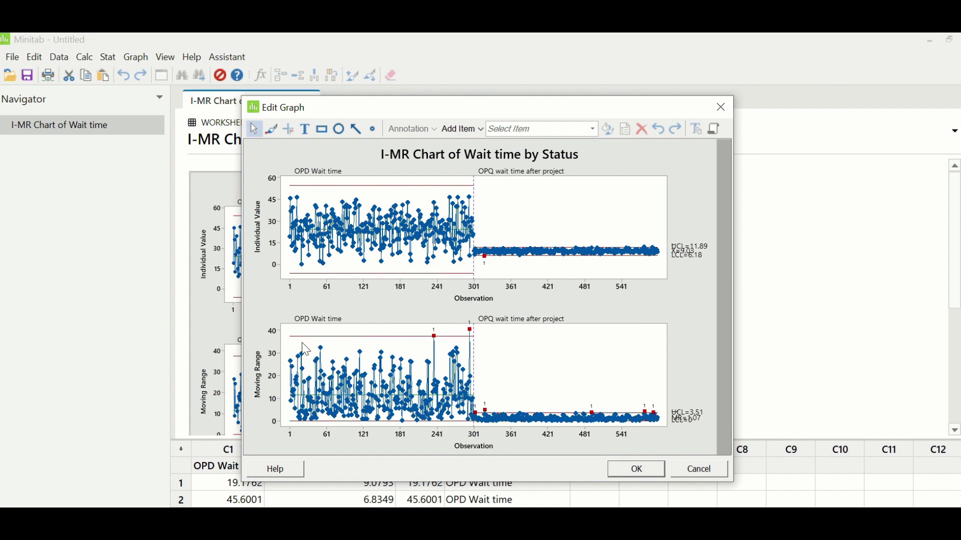
mouse_move(304, 344)
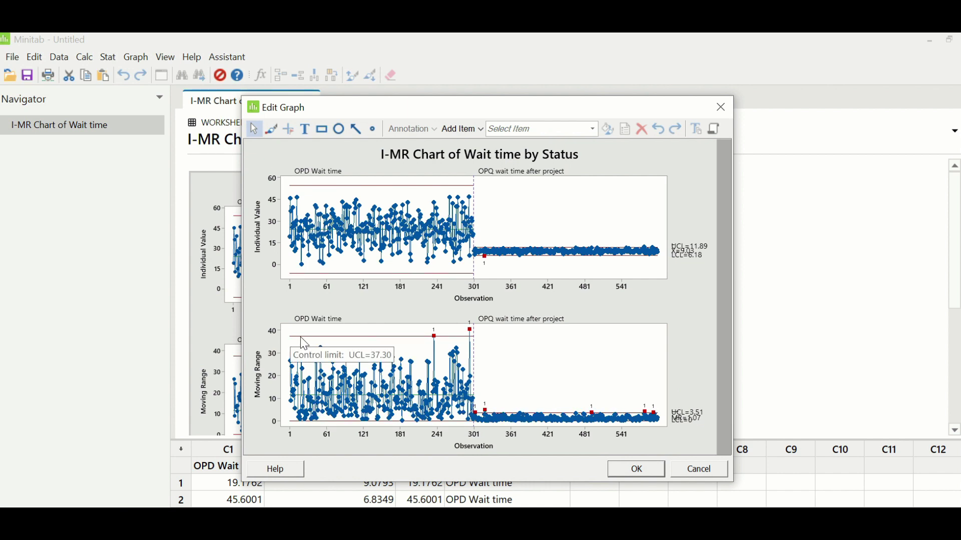